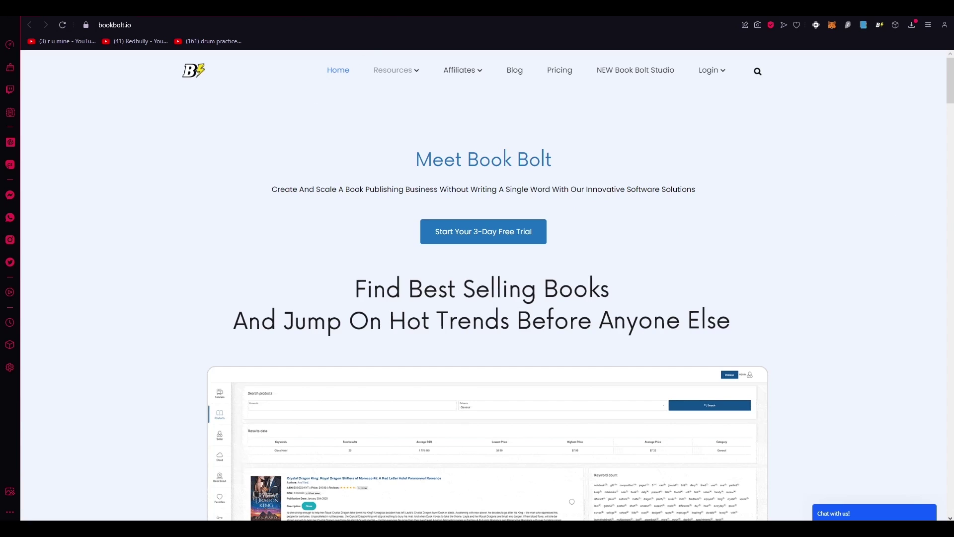
Search Google for 'low content books' in a new tab and view the image results.
key("ctrl+t")
type("lo")
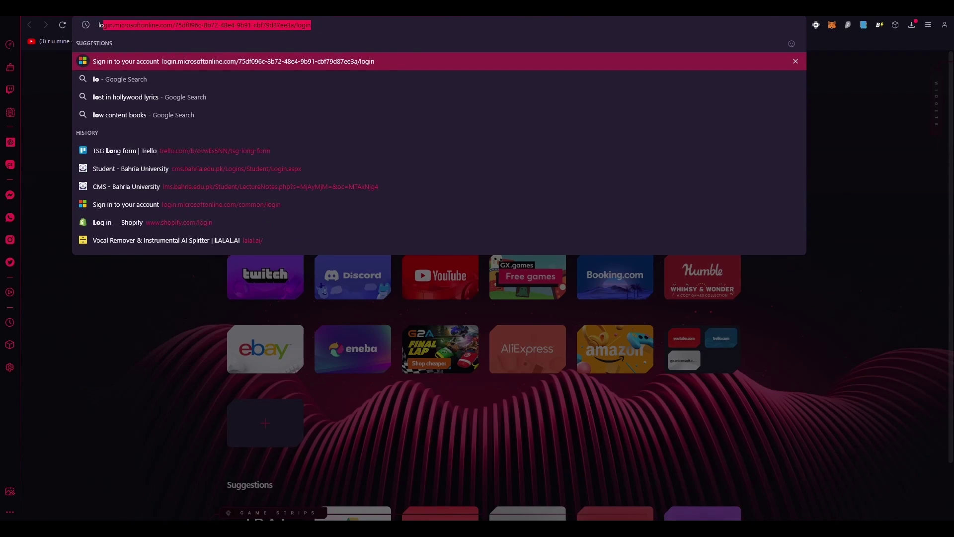
type("w conte")
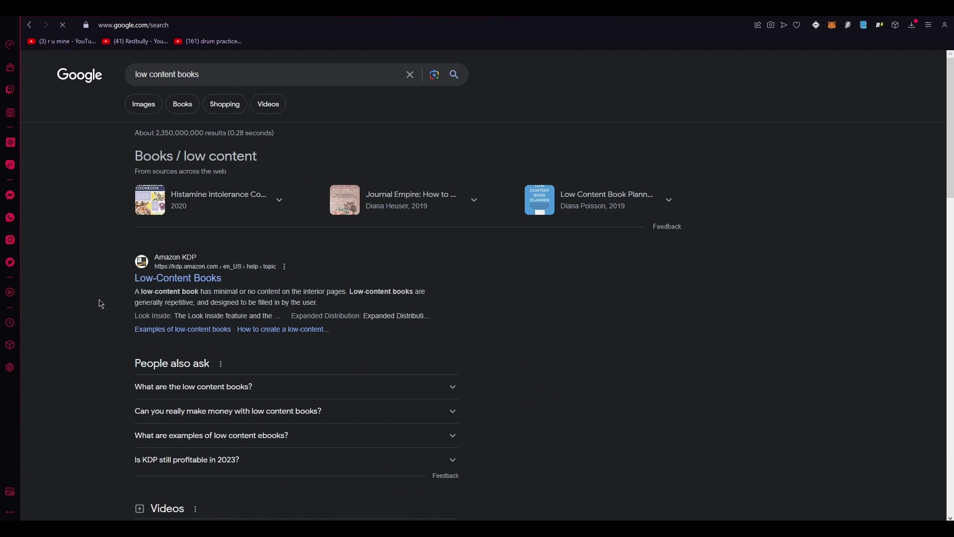
scroll(347, 310, "down", 3)
scroll(347, 308, "up", 2)
scroll(348, 308, "down", 3)
scroll(347, 309, "up", 4)
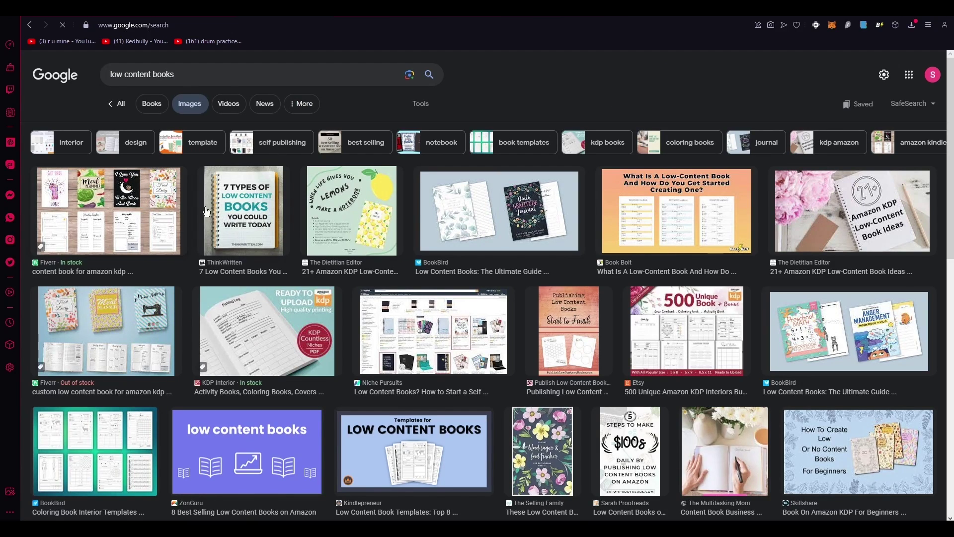
Preview the first Fiverr low content book image.
left_click(135, 210)
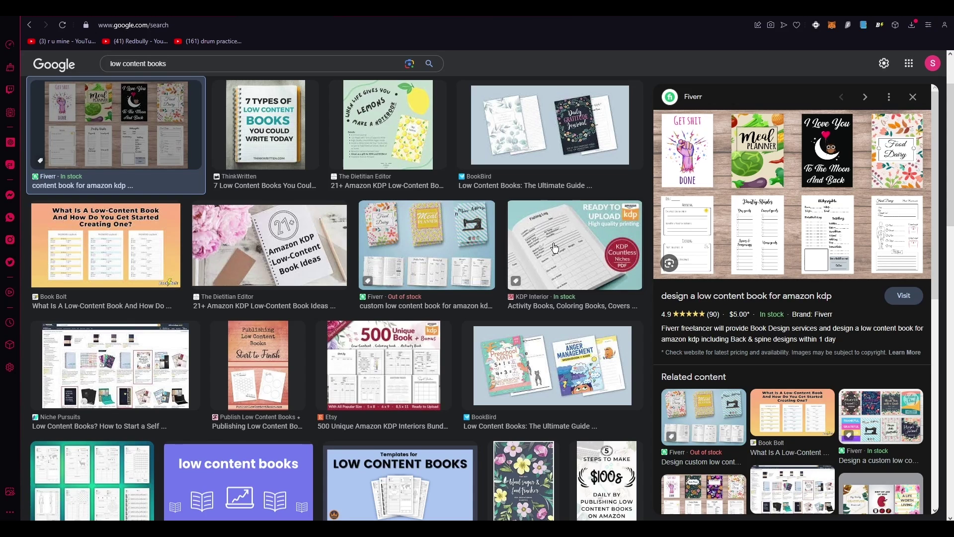
scroll(555, 247, "down", 5)
scroll(383, 356, "up", 7)
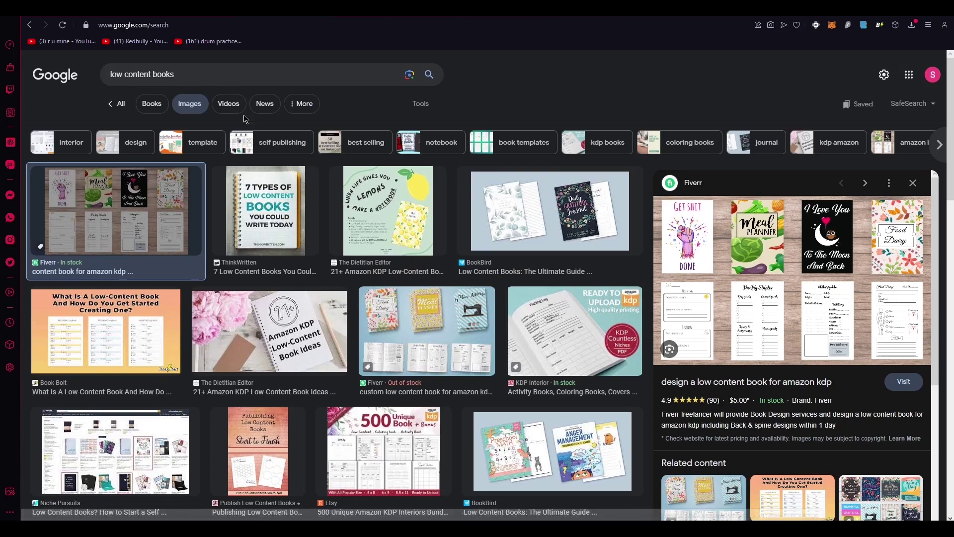
scroll(316, 287, "down", 8)
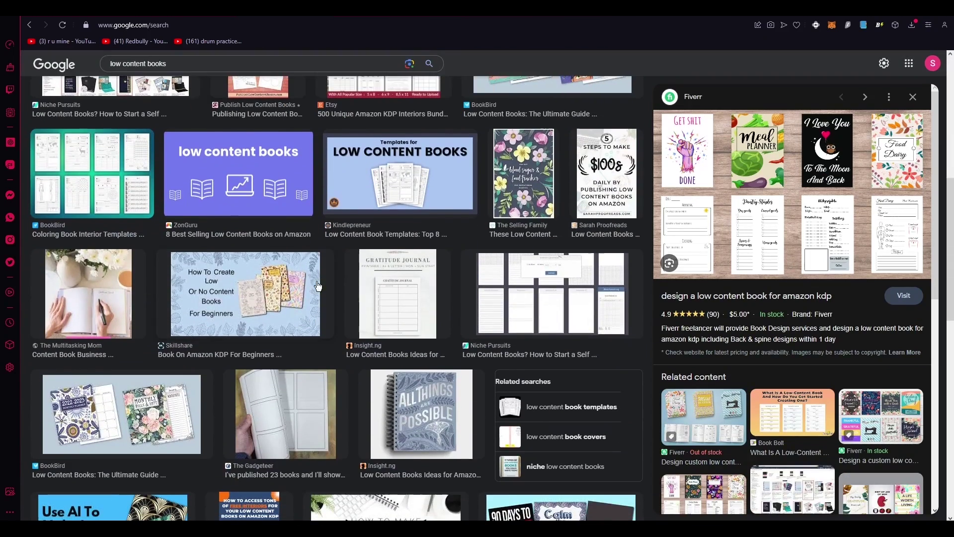
scroll(316, 287, "down", 2)
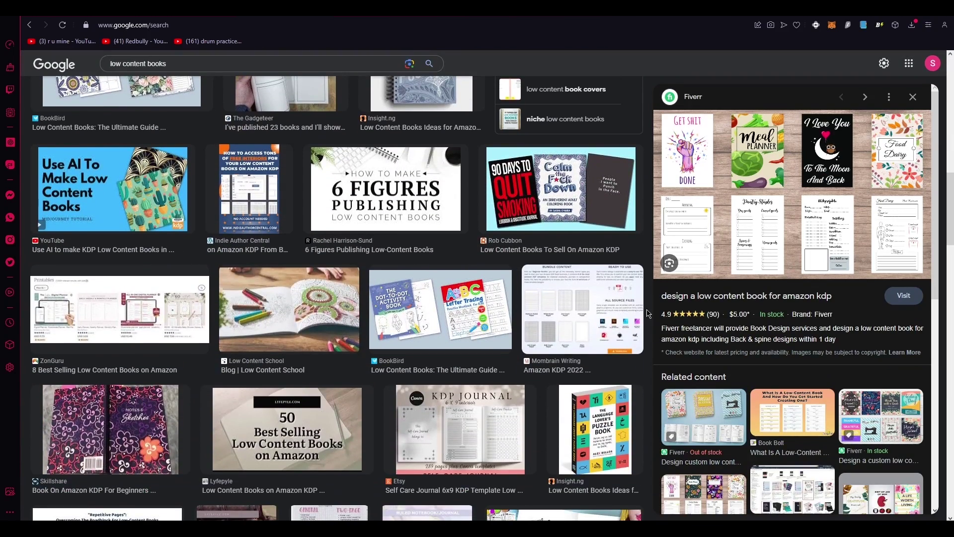
scroll(580, 312, "down", 4)
Preview the Insight.ng language lover's puzzle book image.
left_click(593, 266)
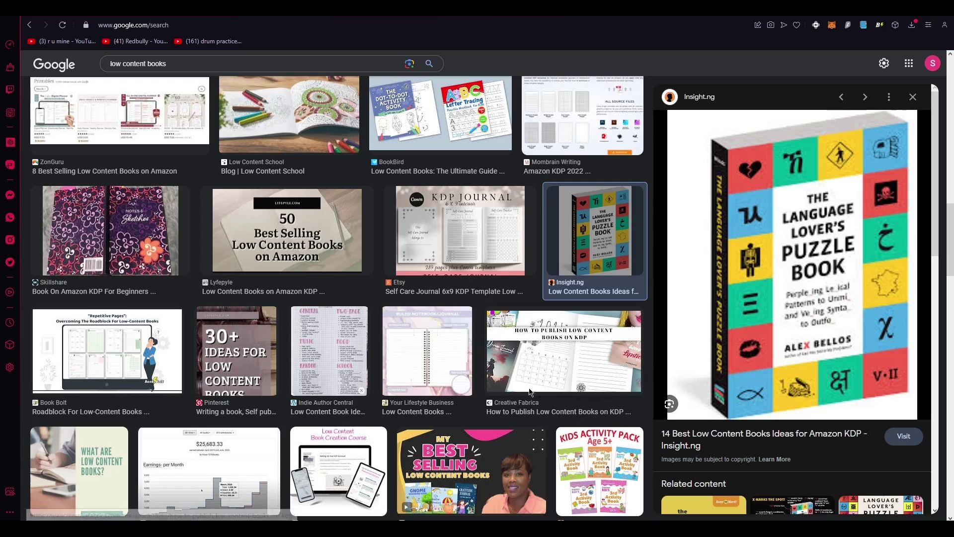
scroll(593, 266, "up", 12)
scroll(535, 204, "up", 2)
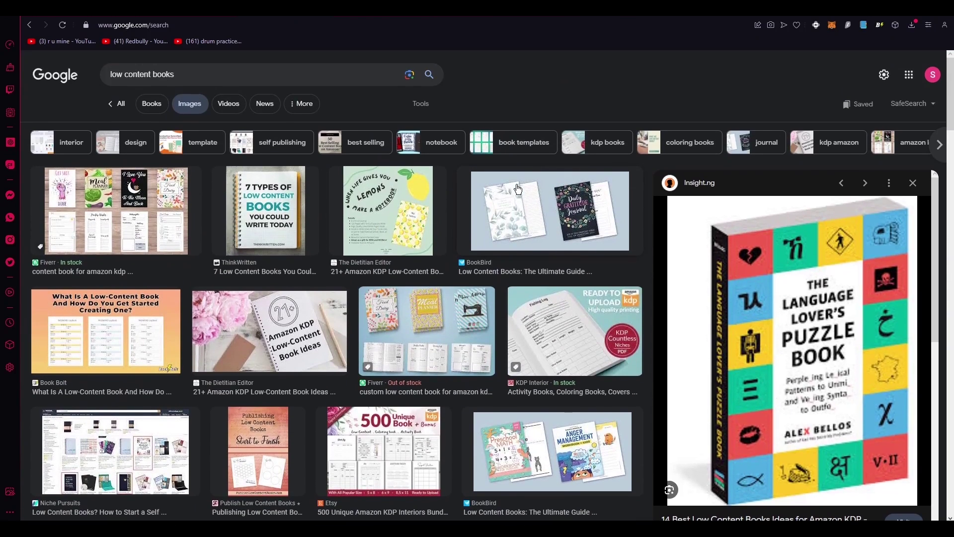
left_click(198, 76)
Change the image search to 'low content books calendar' and preview the first Fiverr result.
type("calendar")
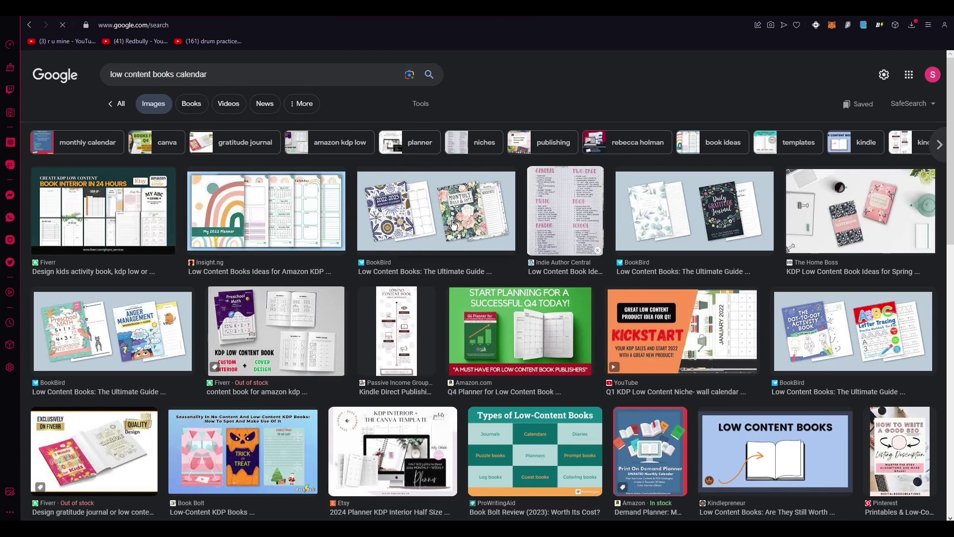
left_click(140, 200)
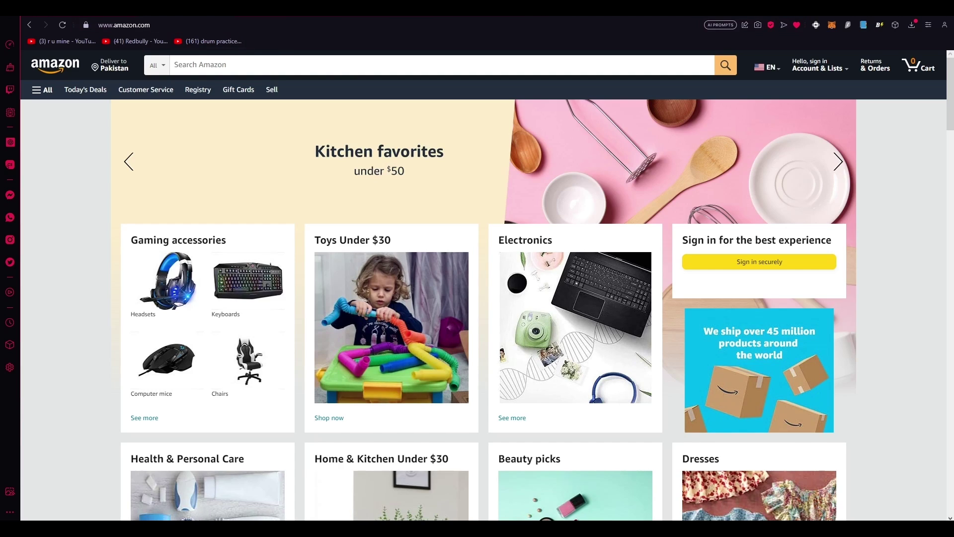
Search Amazon for 'my emotions journal' from the suggestion list and scan the results.
left_click(210, 62)
type("my emoti")
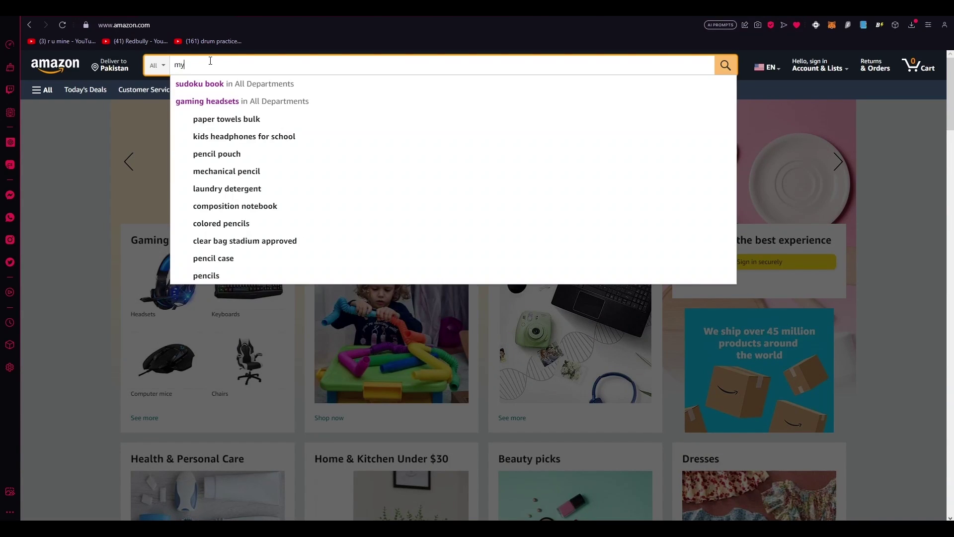
type("ons")
key("Down")
key("Return")
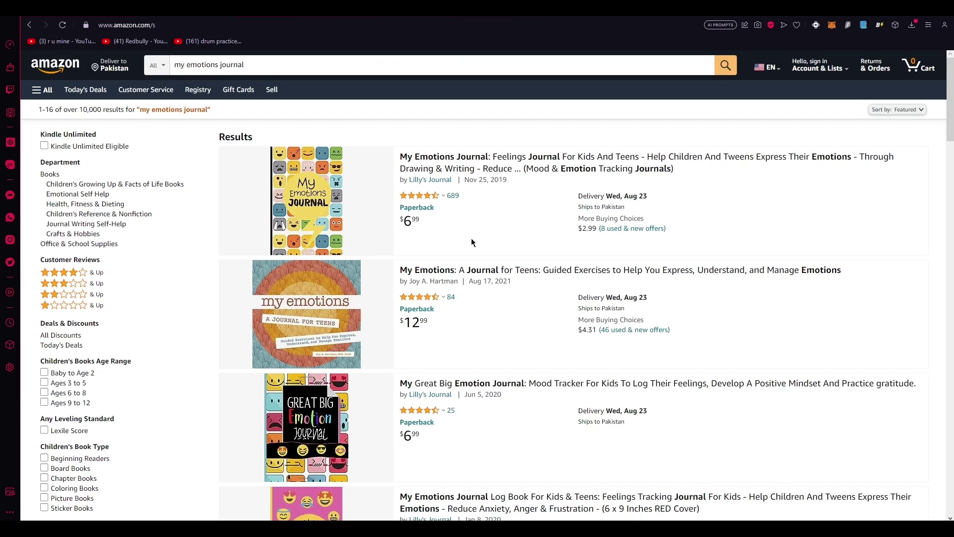
scroll(541, 242, "down", 3)
scroll(536, 235, "up", 3)
scroll(475, 198, "down", 6)
scroll(473, 204, "up", 6)
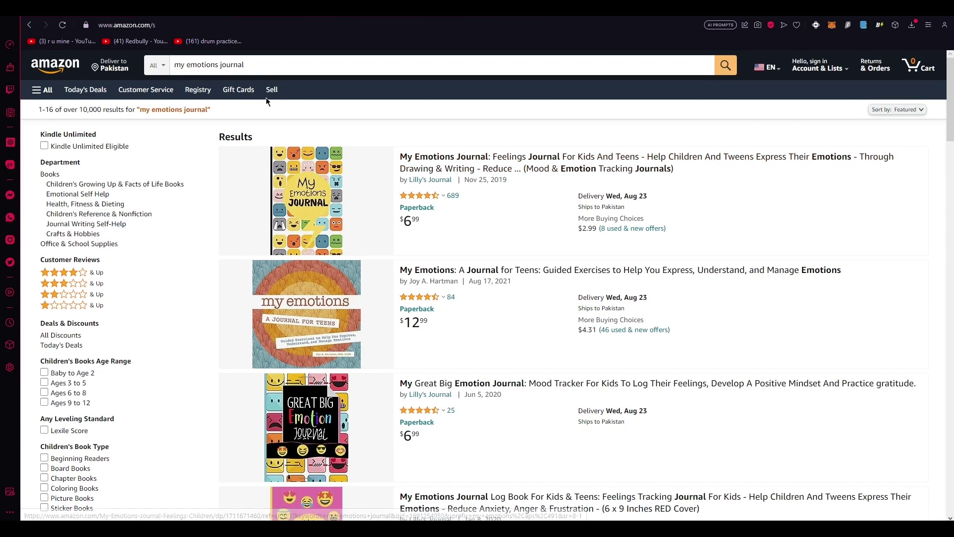
left_click(214, 66)
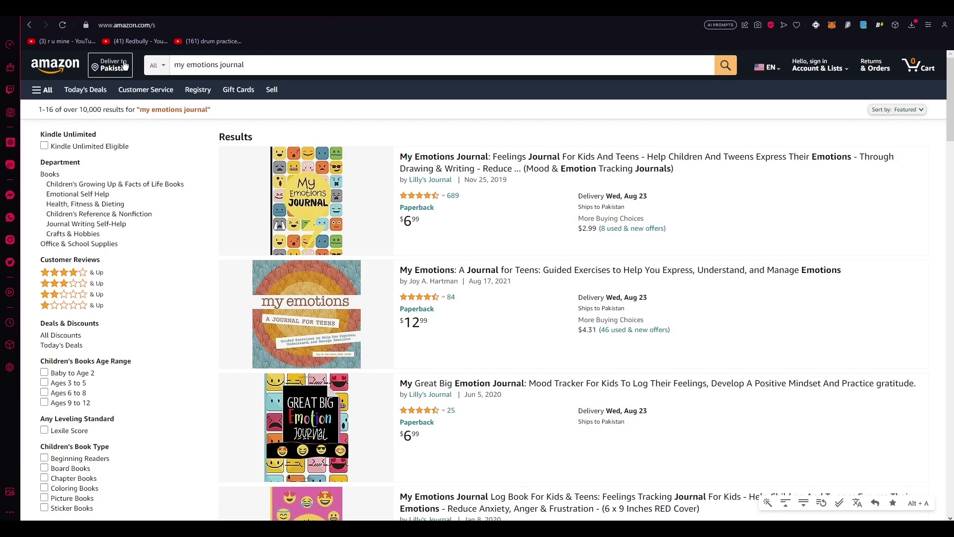
Replace the search with 'stress relief coloring book' and browse the adult coloring book results.
left_click(243, 72)
key("ctrl+a")
key("BackSpace")
type("stress r")
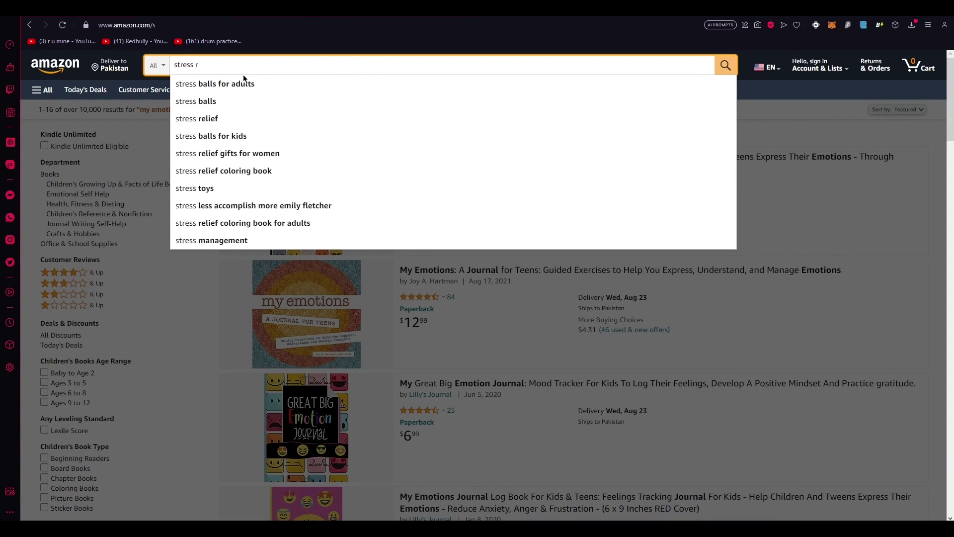
type("elief")
key("Down")
key("Return")
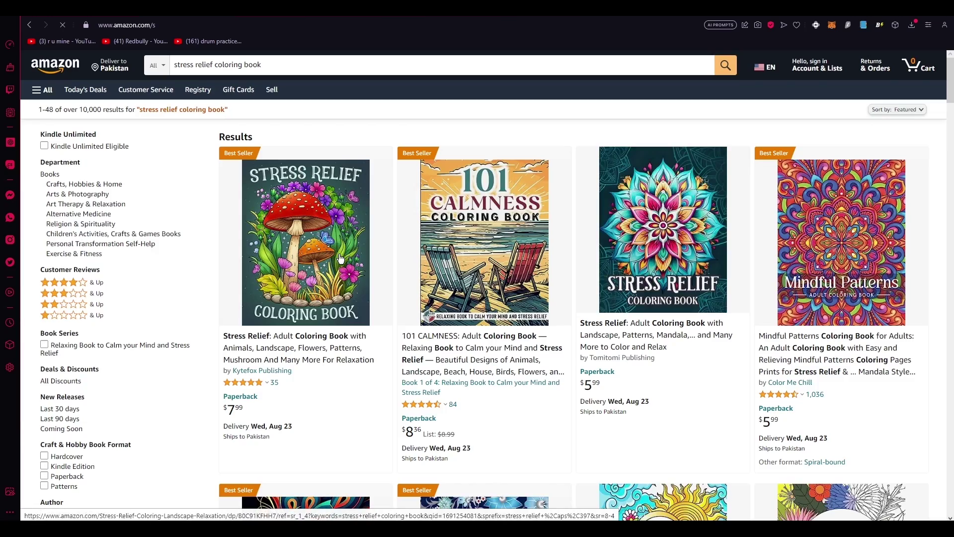
scroll(552, 316, "down", 5)
scroll(552, 317, "up", 5)
scroll(552, 316, "down", 5)
scroll(552, 317, "up", 5)
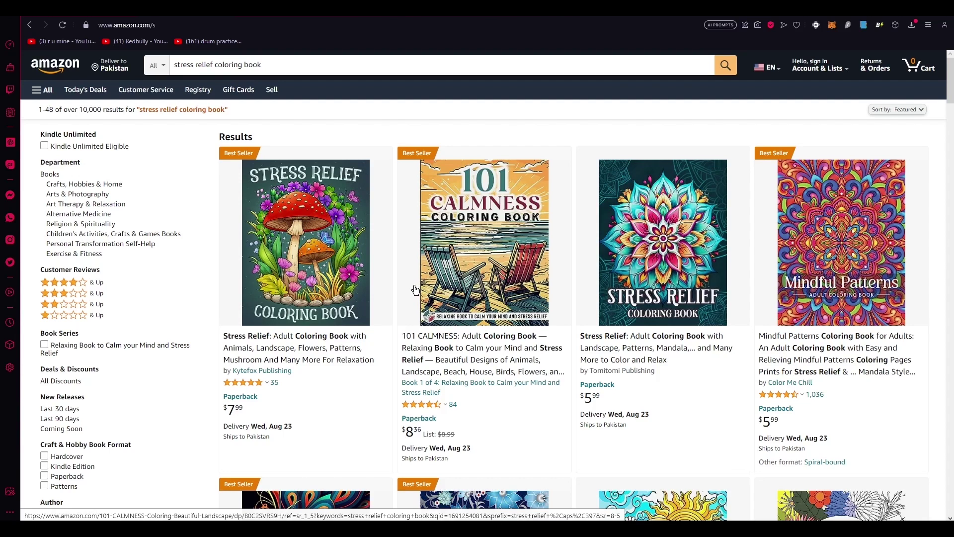
scroll(415, 290, "down", 4)
scroll(415, 289, "up", 4)
scroll(532, 286, "down", 10)
scroll(532, 286, "up", 8)
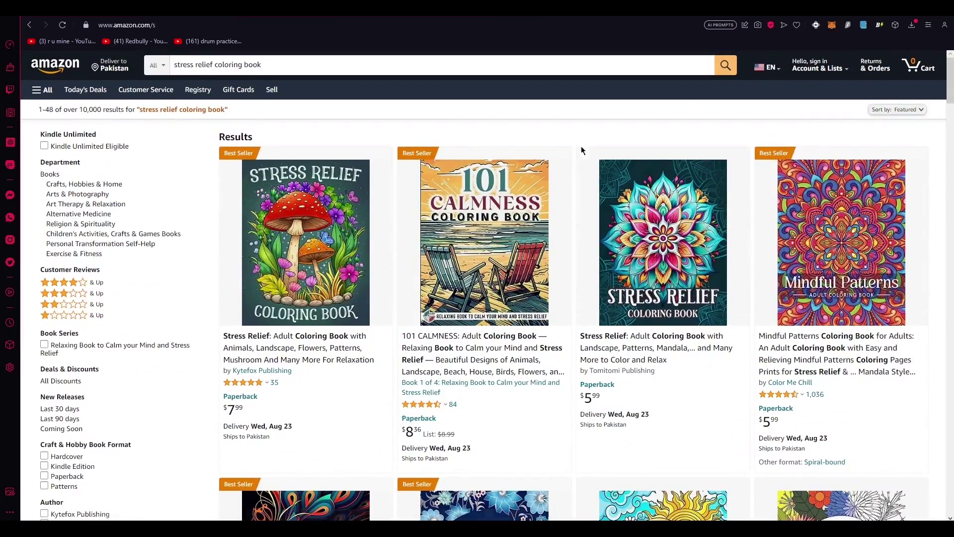
Replace the Amazon search with 'pocket calendar' and run it.
left_click_drag(418, 66, 159, 66)
type("c")
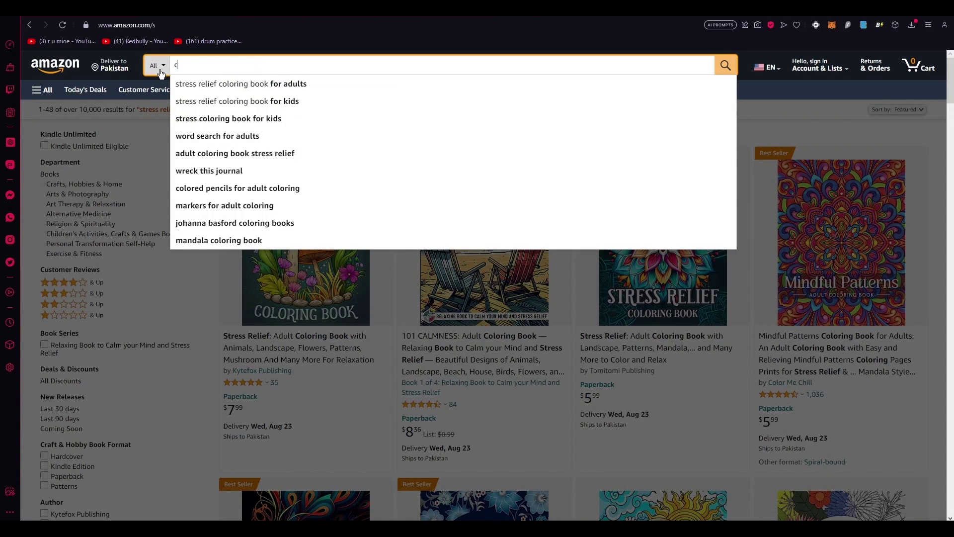
type("alendars")
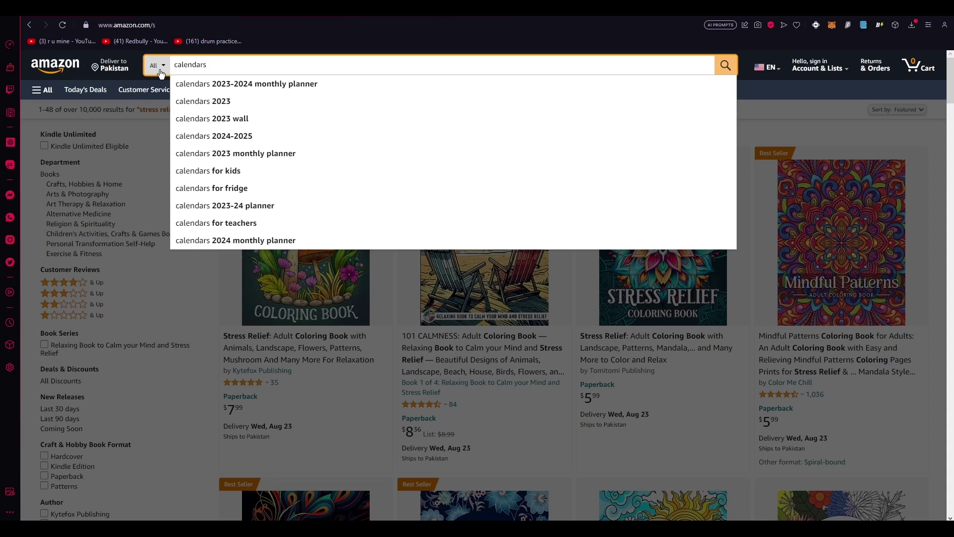
key("BackSpace")
key("BackSpace")
key("BackSpace")
key("BackSpace")
key("BackSpace")
key("BackSpace")
key("BackSpace")
key("BackSpace")
key("BackSpace")
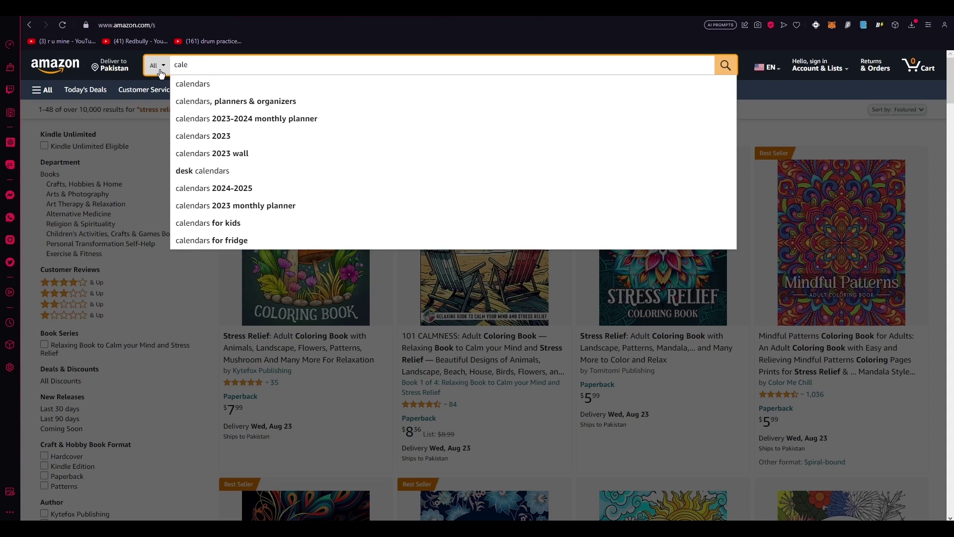
type("pocket ca")
key("Down")
key("Return")
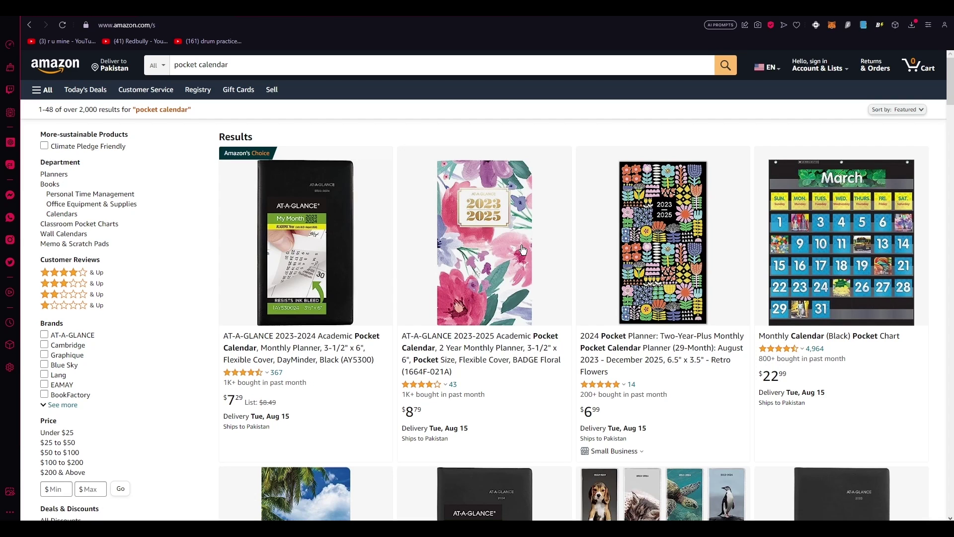
Open the floral AT-A-GLANCE 2023-2025 Academic Pocket Calendar page, priced $8.79.
left_click(523, 250)
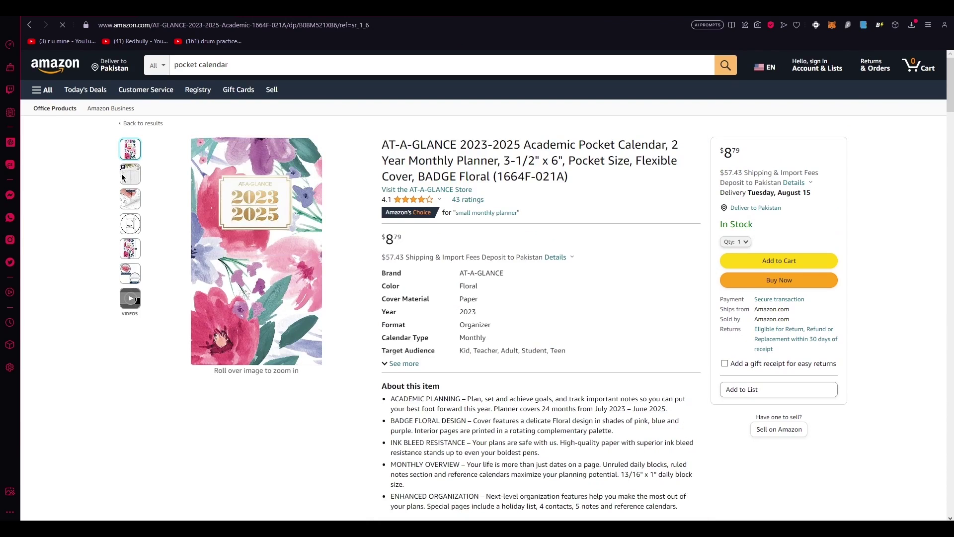
mouse_move(130, 199)
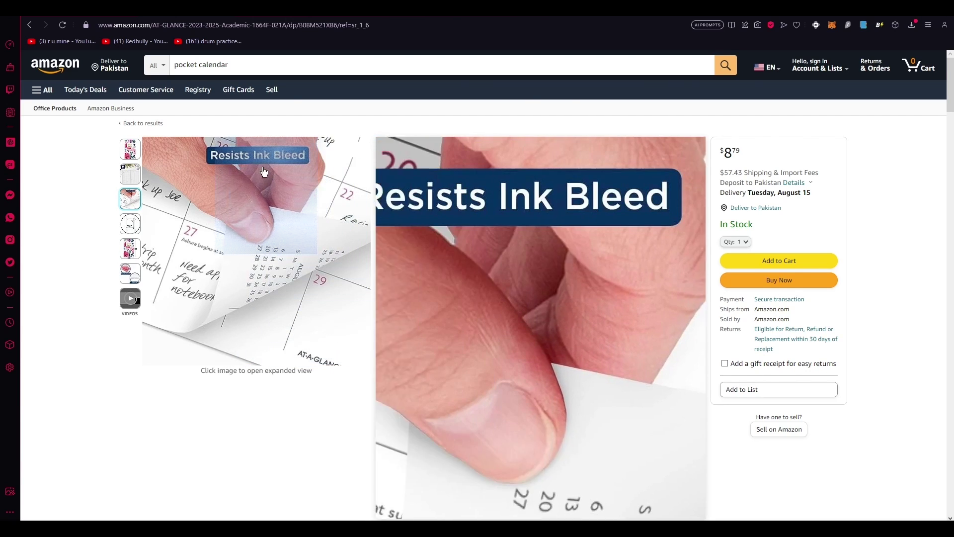
double_click(197, 63)
left_click(114, 62)
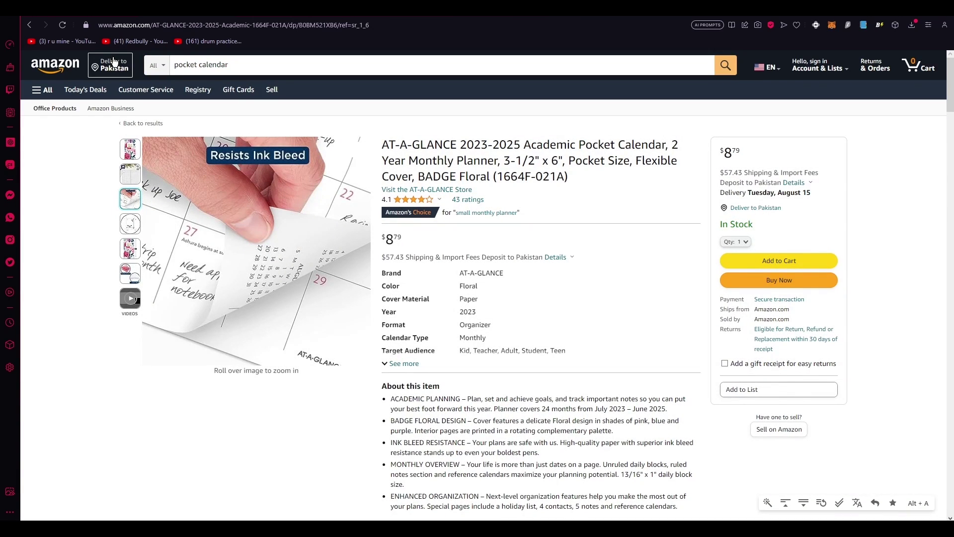
scroll(112, 58, "down", 9)
scroll(377, 101, "up", 9)
Search Amazon for 'clever kids activity book' and scroll through the results.
triple_click(287, 60)
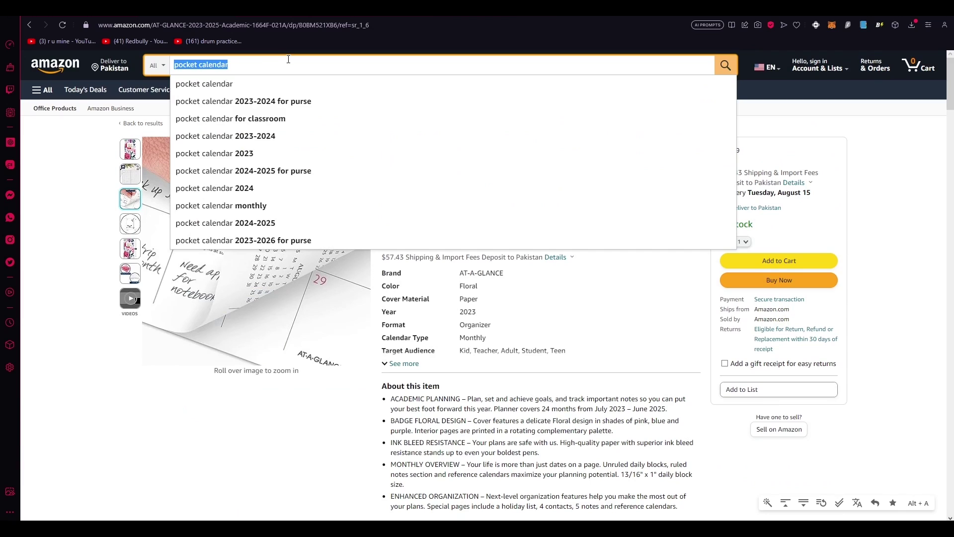
type("cle")
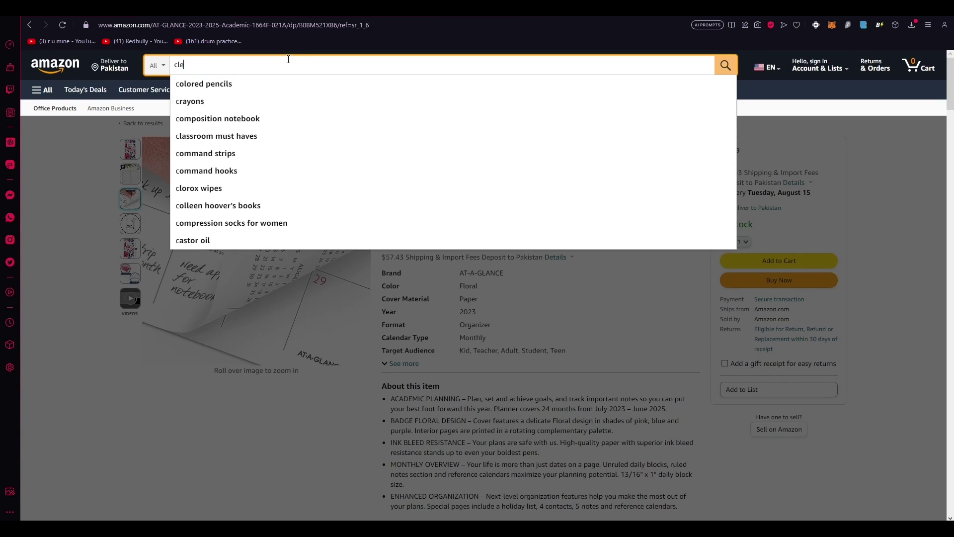
type("ver kids acti")
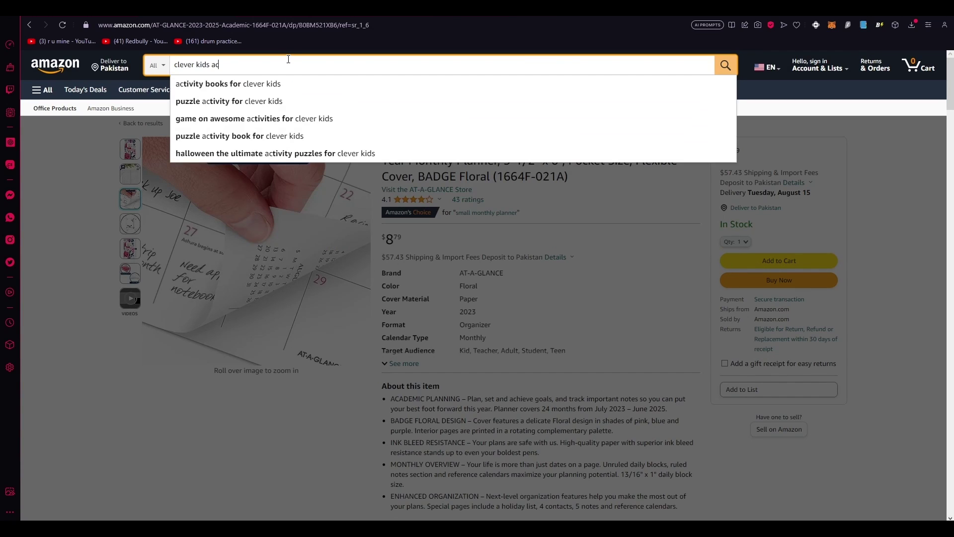
type("vity book")
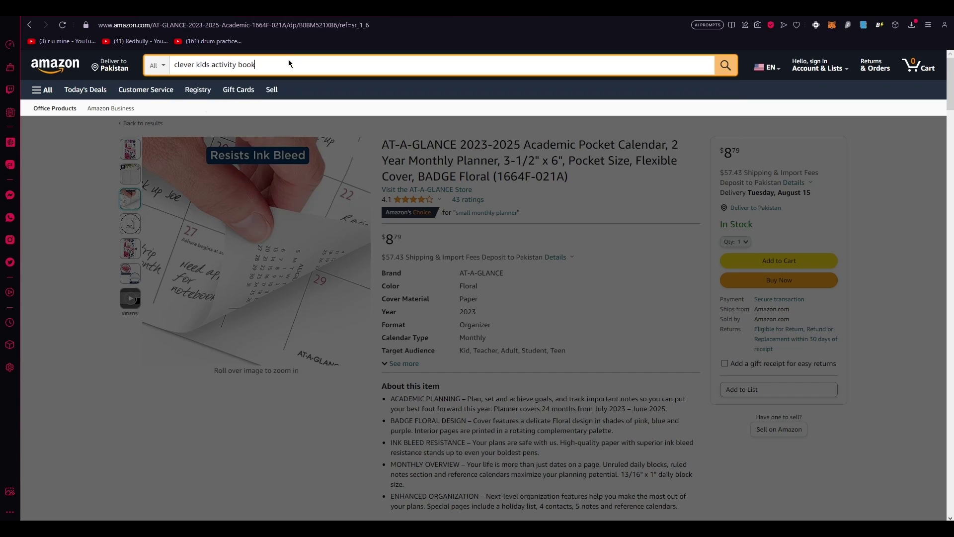
key("Return")
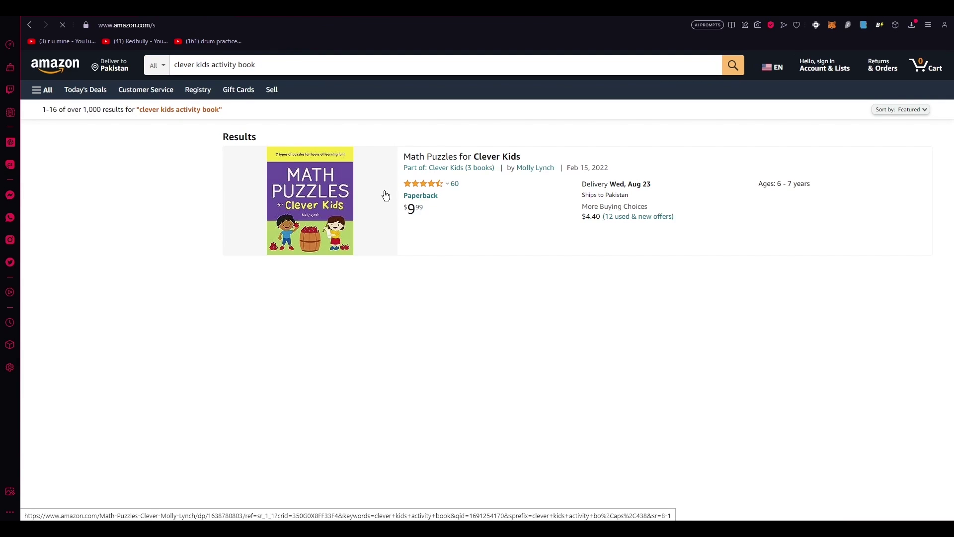
scroll(348, 234, "down", 2)
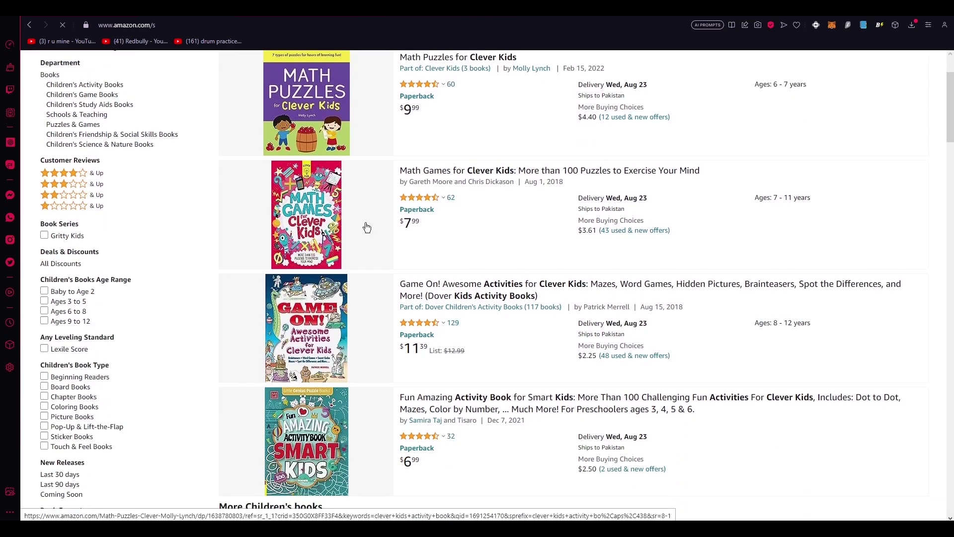
scroll(309, 290, "down", 4)
scroll(327, 262, "up", 7)
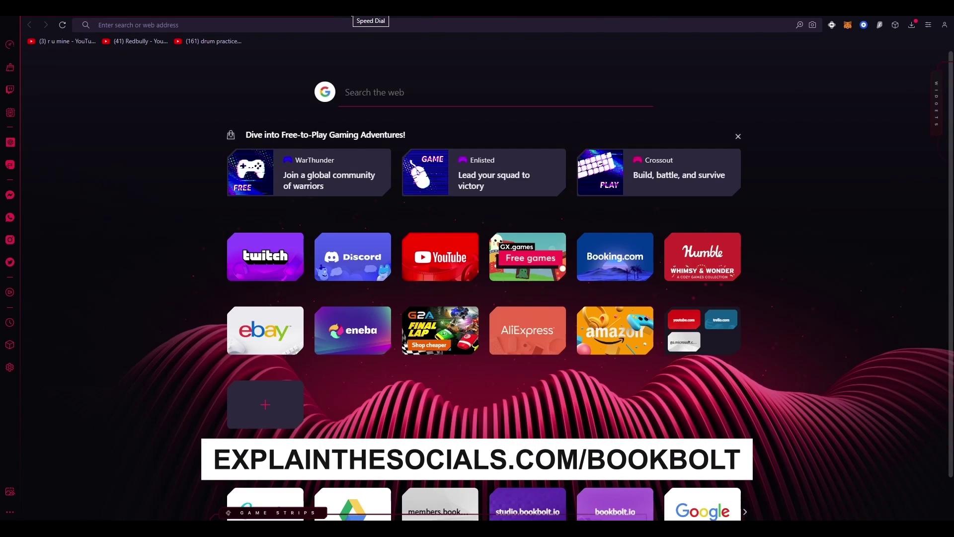
Enter explainthesocials.com/bookbolt in the new tab's address bar.
left_click(352, 16)
type("expl")
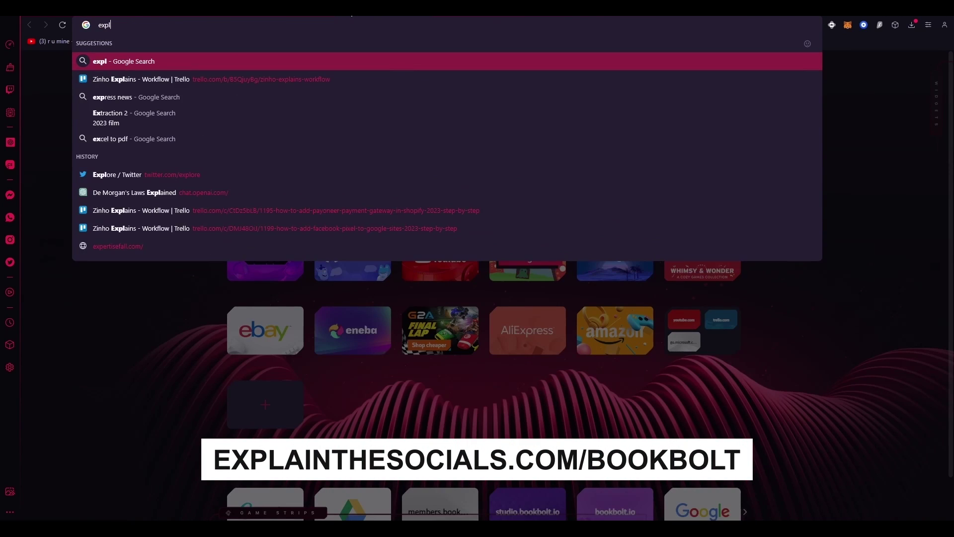
type("ainthes")
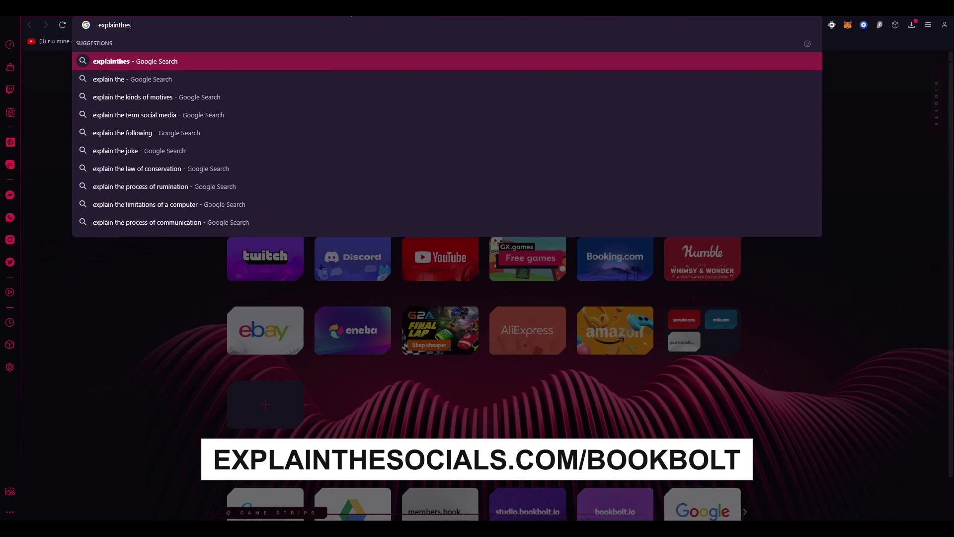
type("ocials.c")
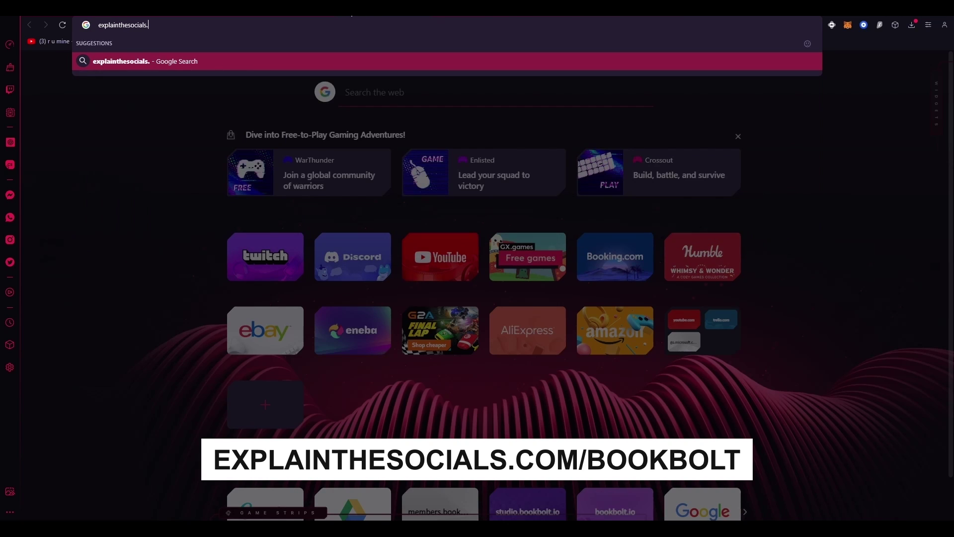
type("om/bookb")
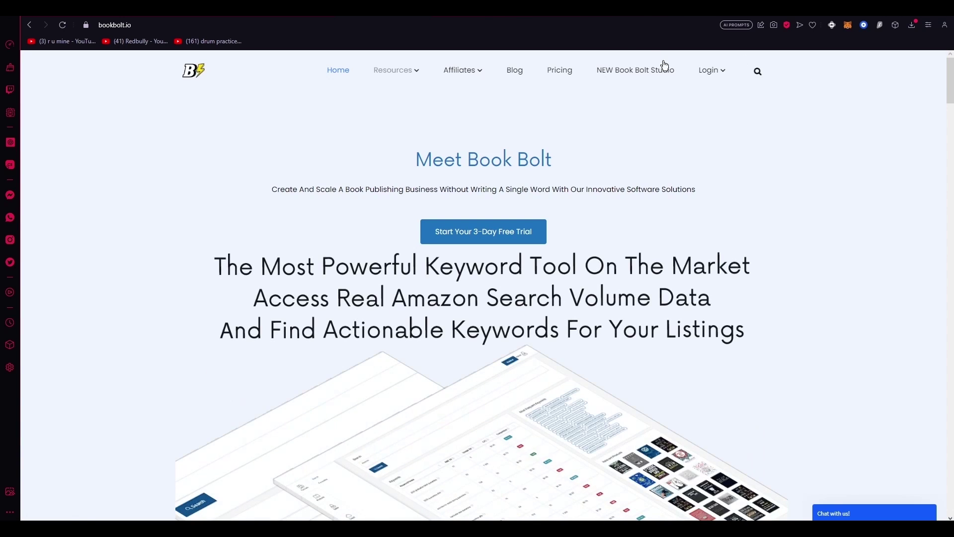
Log into the Book Bolt members area and look over the Tutorials videos.
left_click(710, 73)
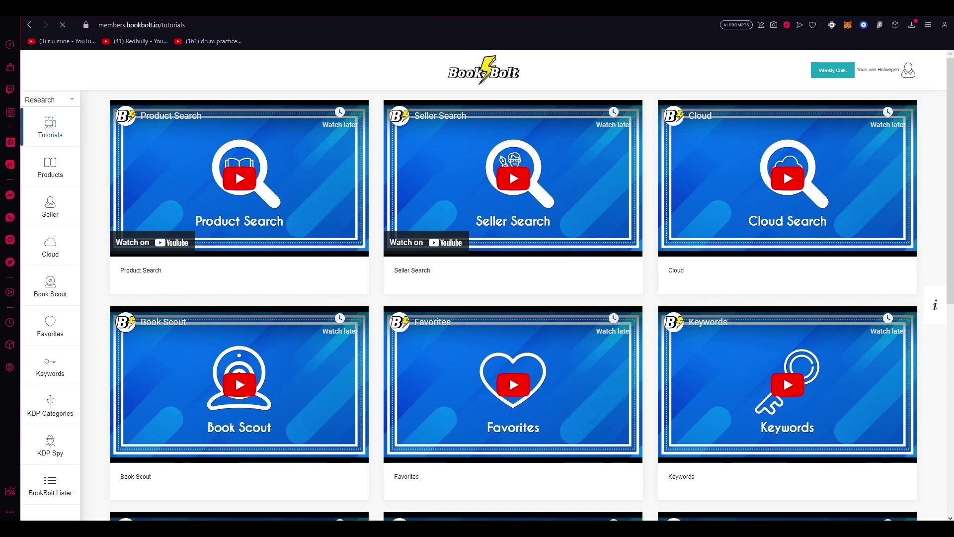
scroll(618, 259, "down", 8)
scroll(626, 266, "up", 9)
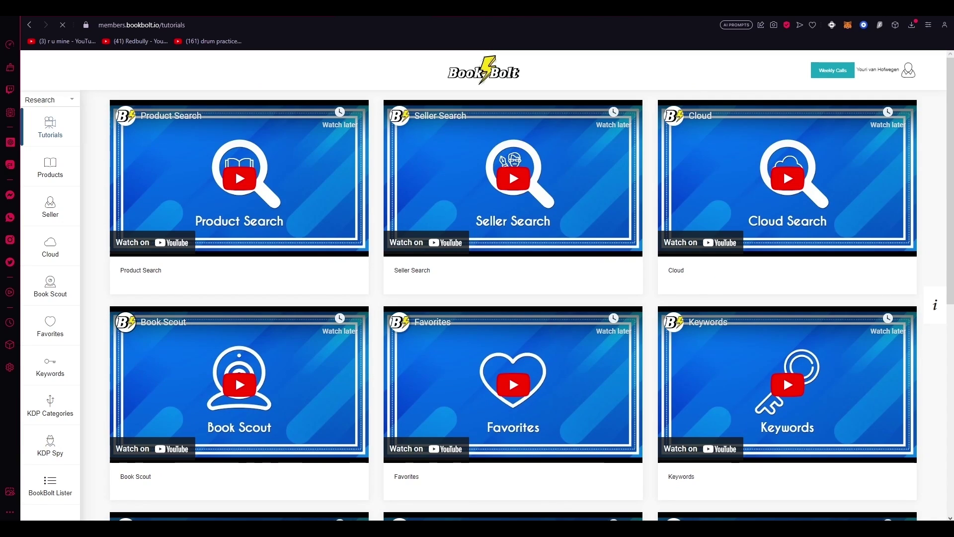
scroll(662, 270, "down", 4)
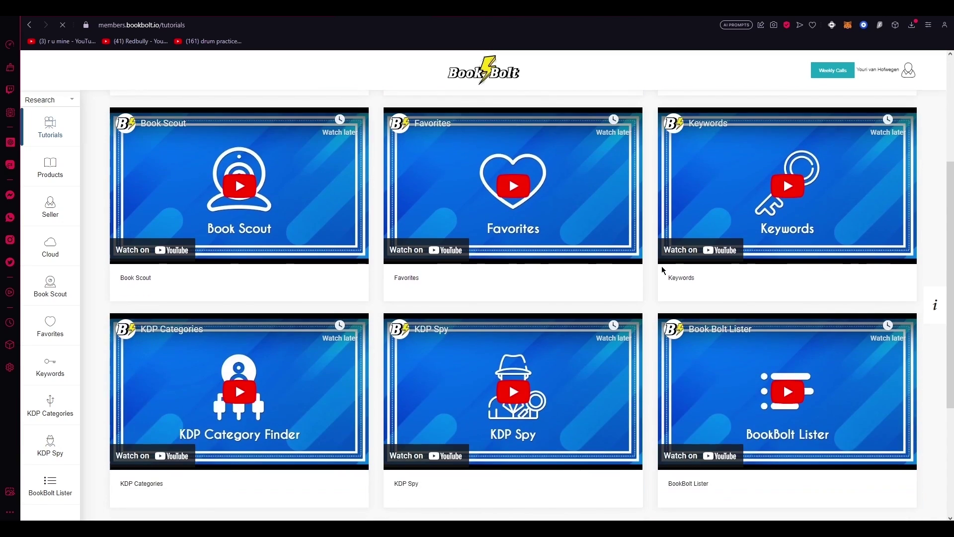
scroll(661, 270, "down", 4)
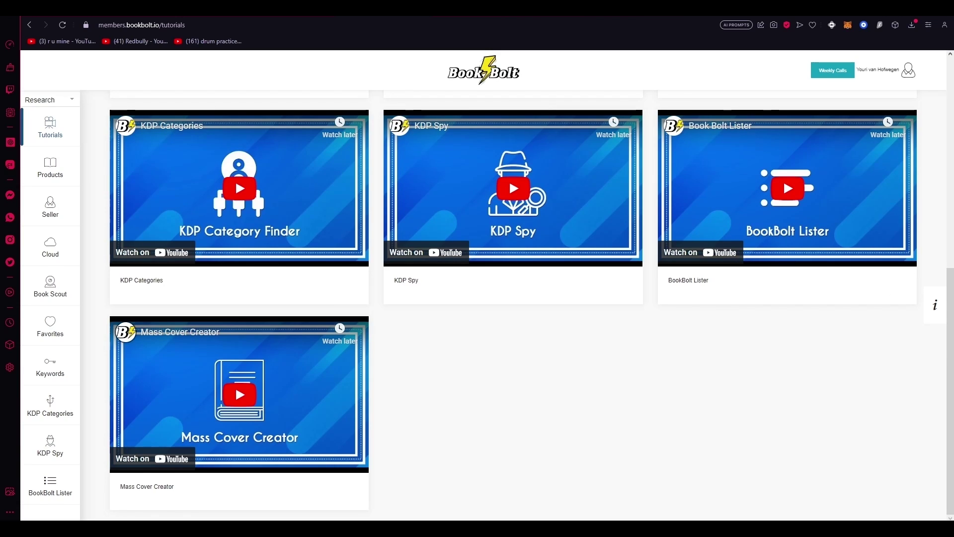
scroll(704, 283, "up", 7)
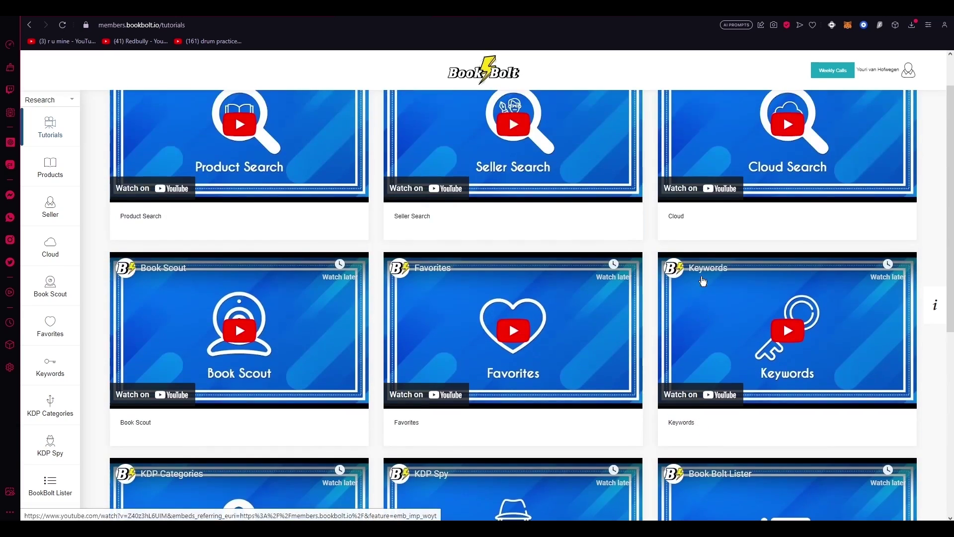
scroll(703, 280, "up", 1)
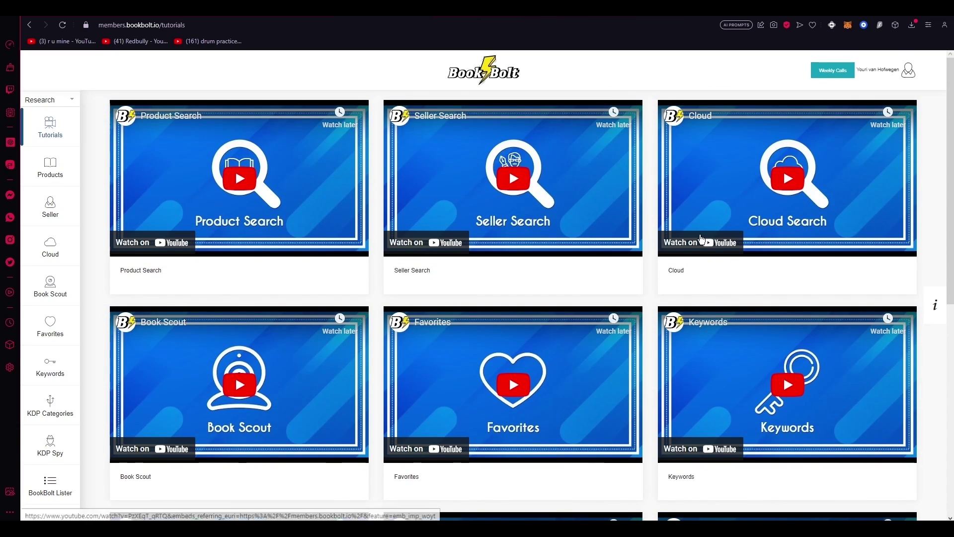
scroll(702, 240, "down", 4)
scroll(701, 240, "up", 4)
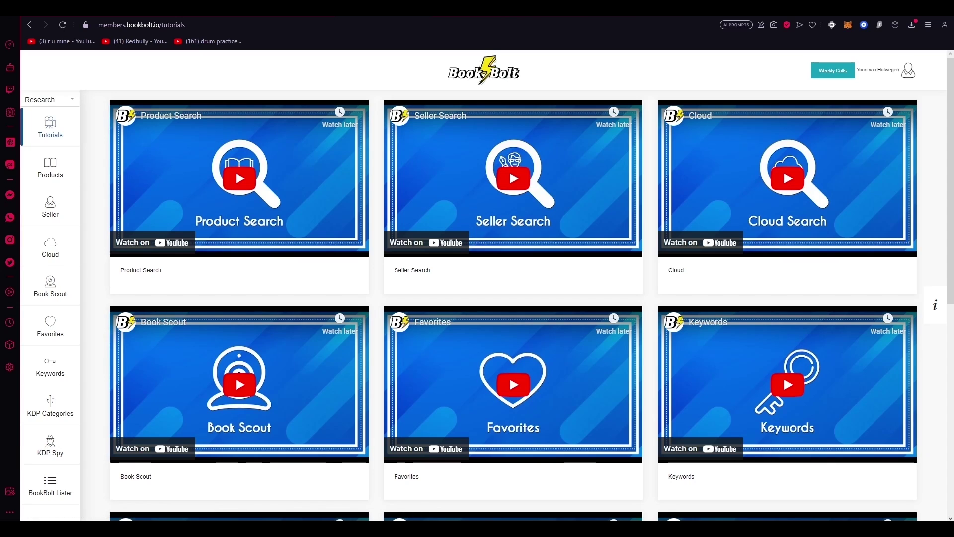
Finish browsing the tutorials and switch the sidebar tools from Research to Create.
scroll(607, 230, "down", 5)
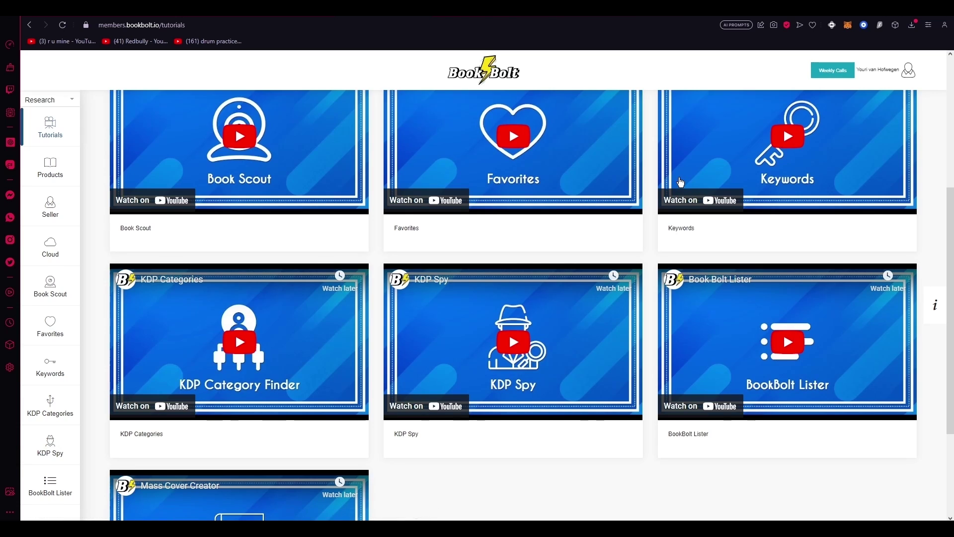
scroll(650, 156, "up", 4)
scroll(651, 156, "down", 3)
scroll(656, 154, "up", 1)
scroll(656, 154, "up", 2)
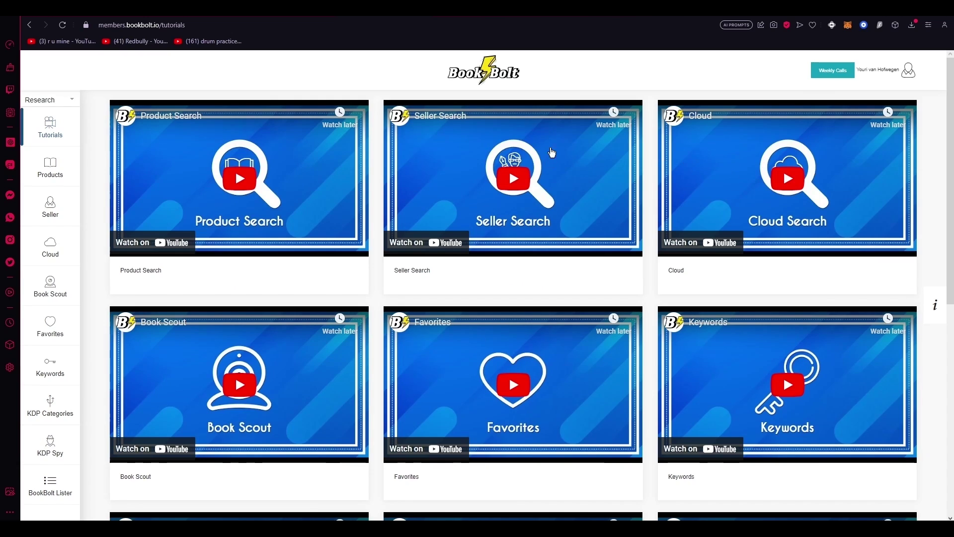
left_click(70, 103)
Launch BookBolt Studio and start a new project.
left_click(37, 142)
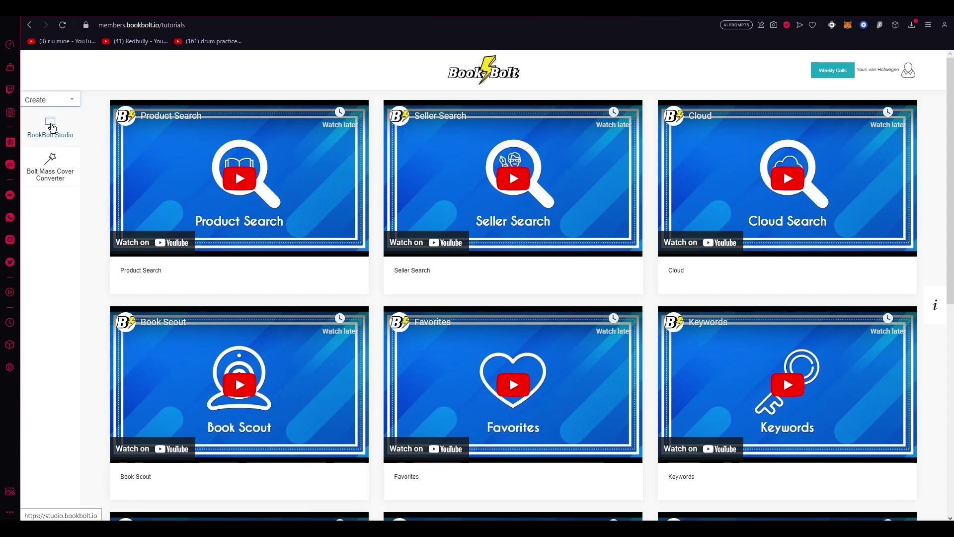
left_click(51, 126)
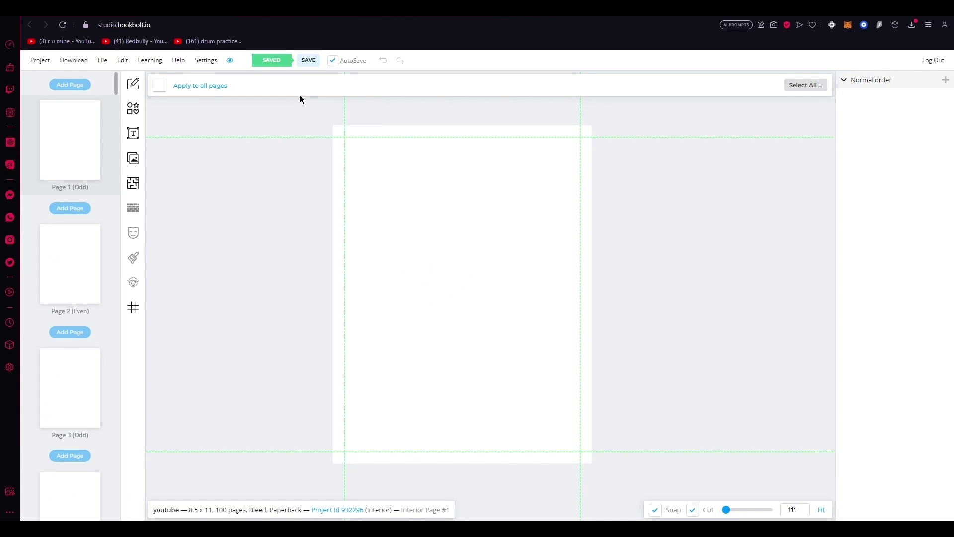
left_click(37, 62)
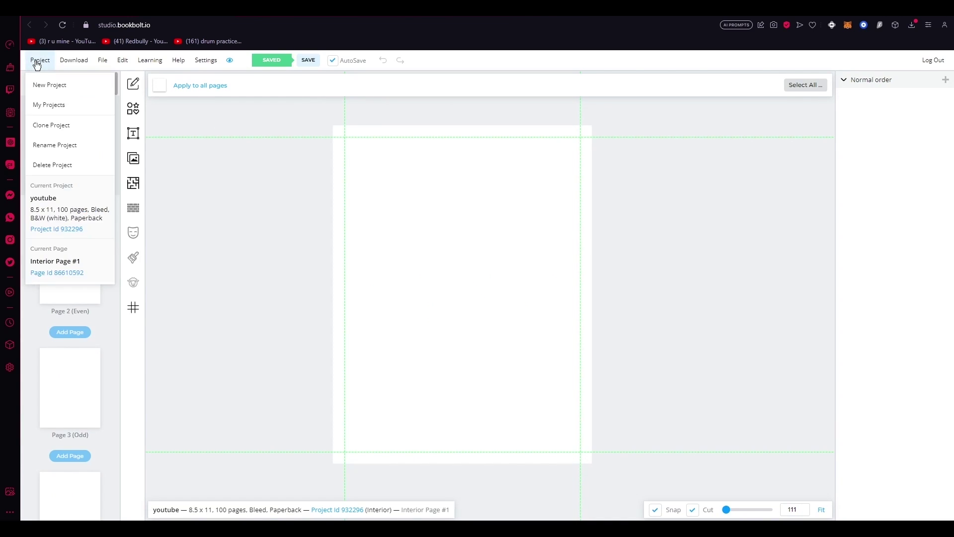
left_click(46, 89)
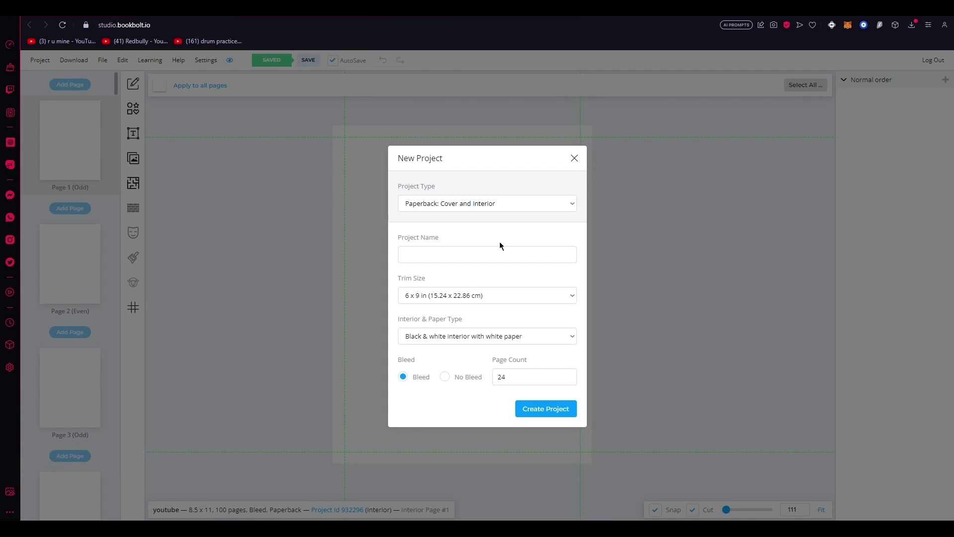
Name the project 'opopo', keep Paperback: Cover and Interior, and set page count to 120.
left_click(488, 254)
type("opopo")
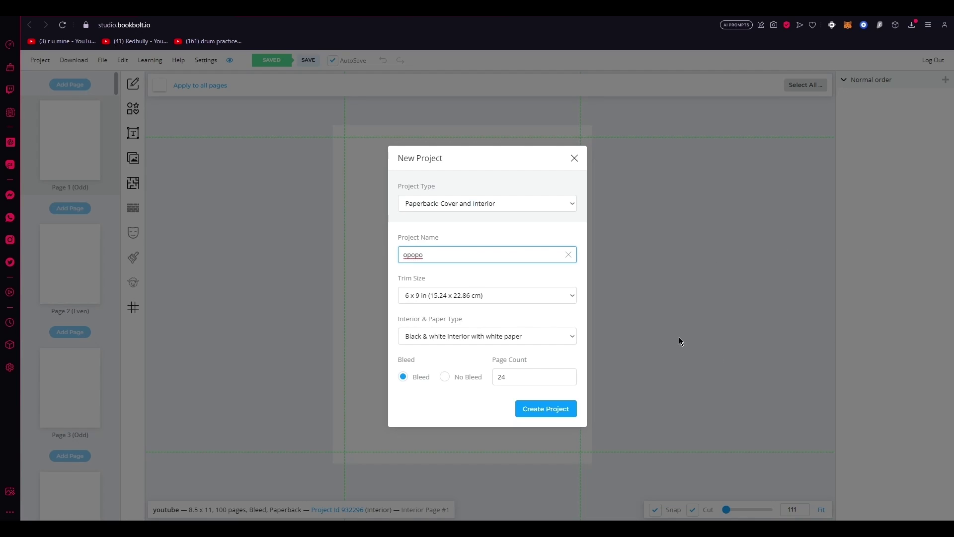
left_click(485, 203)
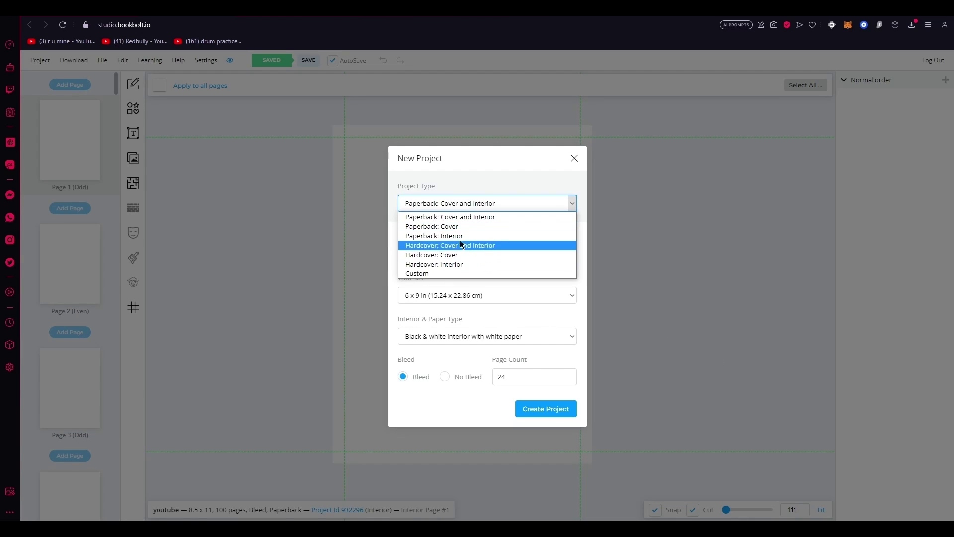
left_click(489, 205)
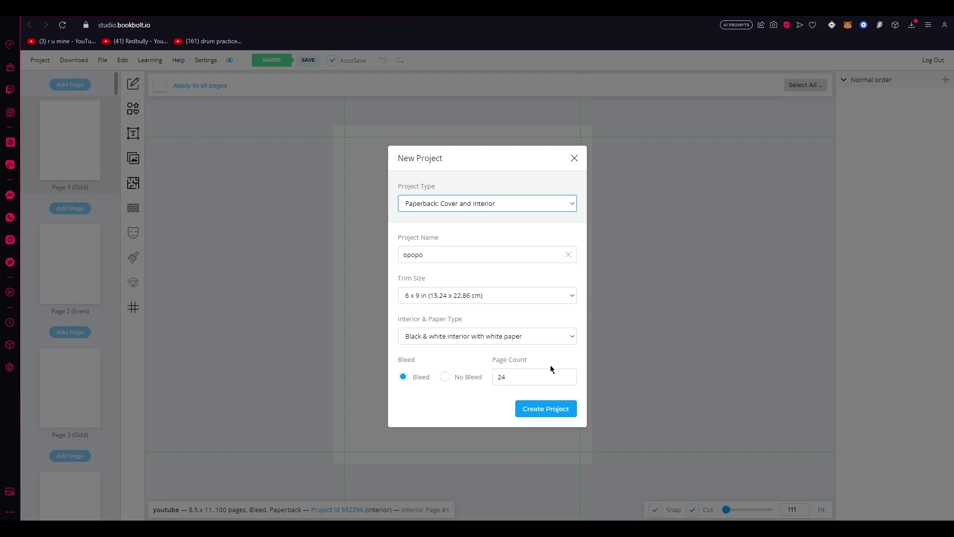
left_click(532, 374)
key("ctrl+a")
type("120")
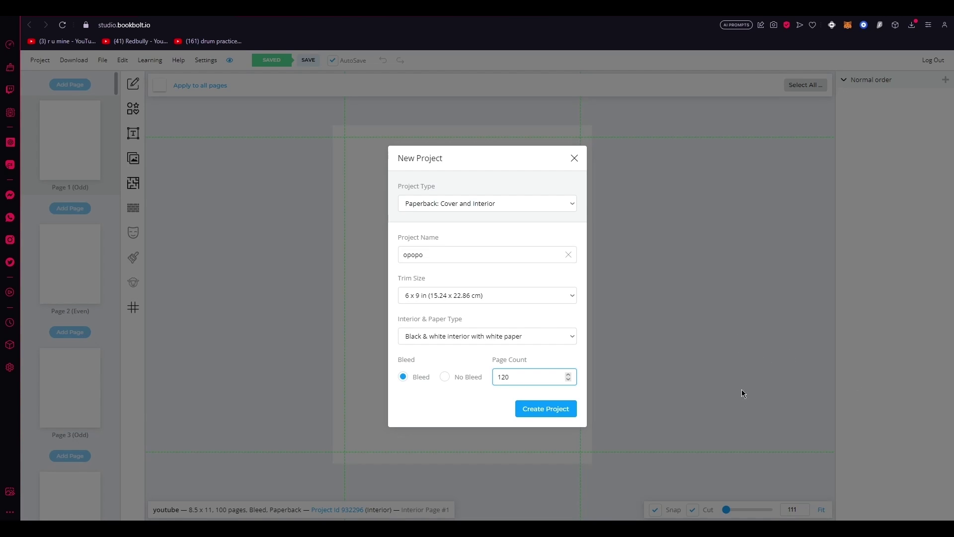
Create the 'opopo' project and zoom around its 6 x 9 cover template with 0.270" spine.
left_click(538, 415)
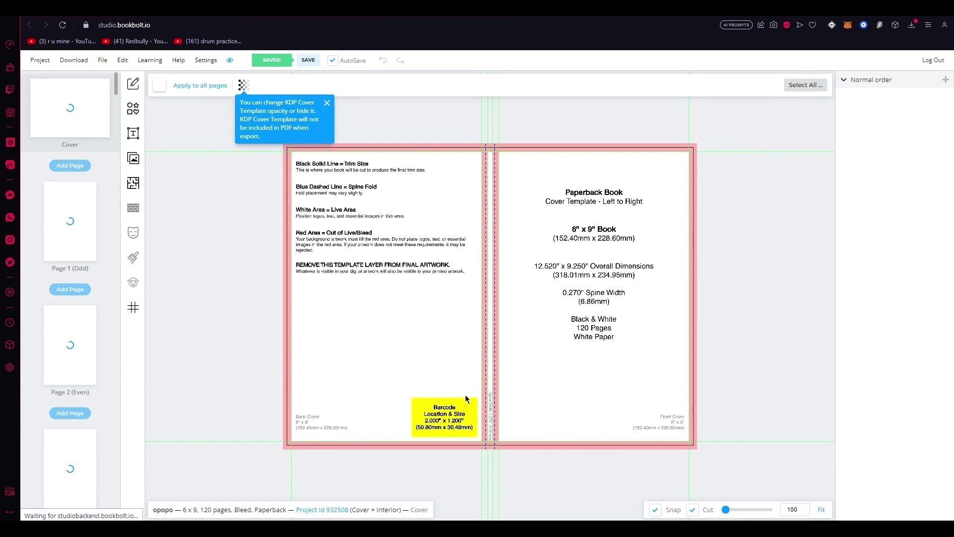
scroll(465, 392, "down", 3)
scroll(466, 392, "up", 2)
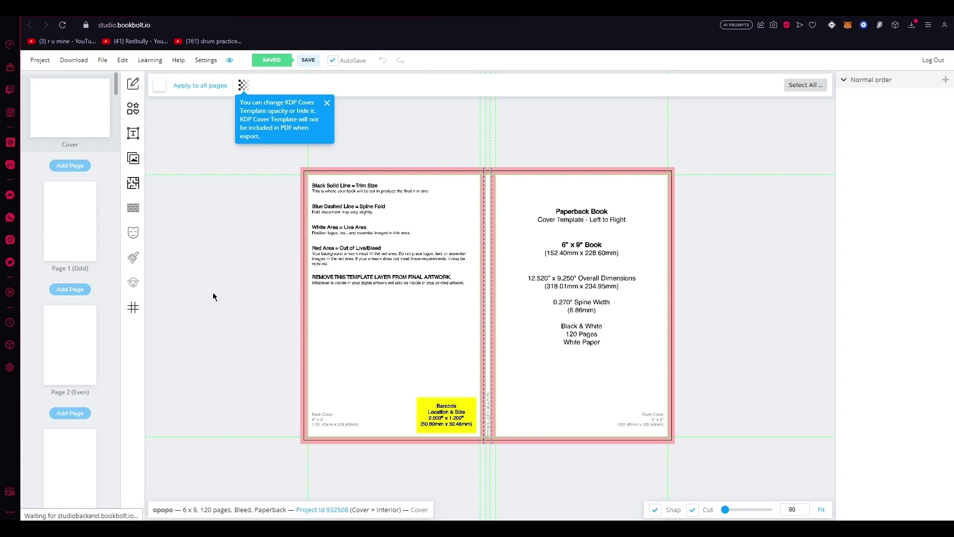
scroll(213, 293, "down", 3)
scroll(79, 255, "down", 5)
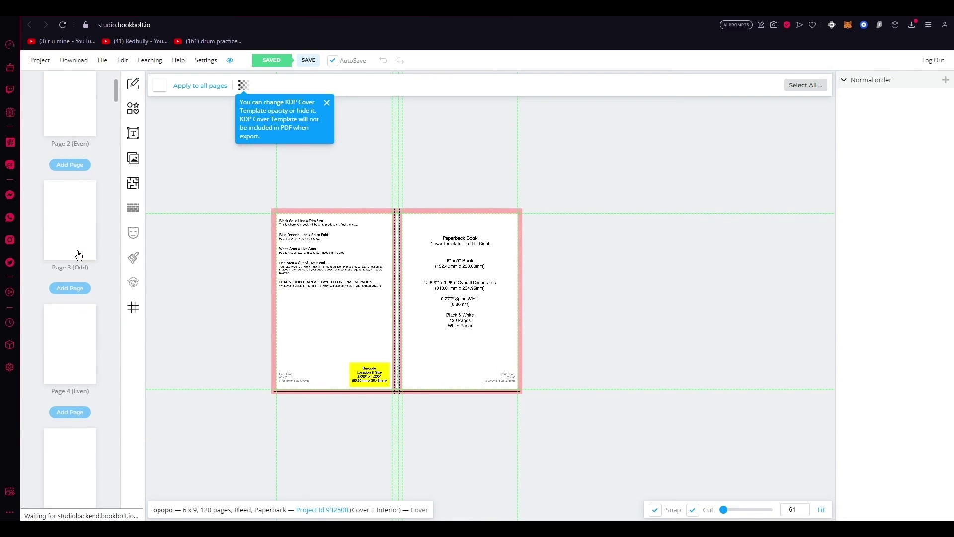
scroll(283, 273, "up", 1)
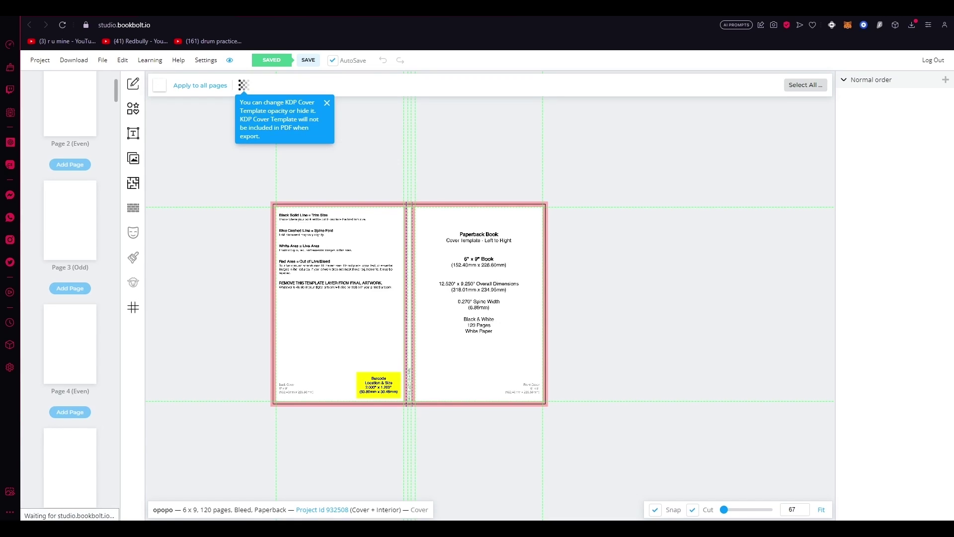
Browse the interior templates library, then back out of the Blank with Page Number template.
left_click(128, 185)
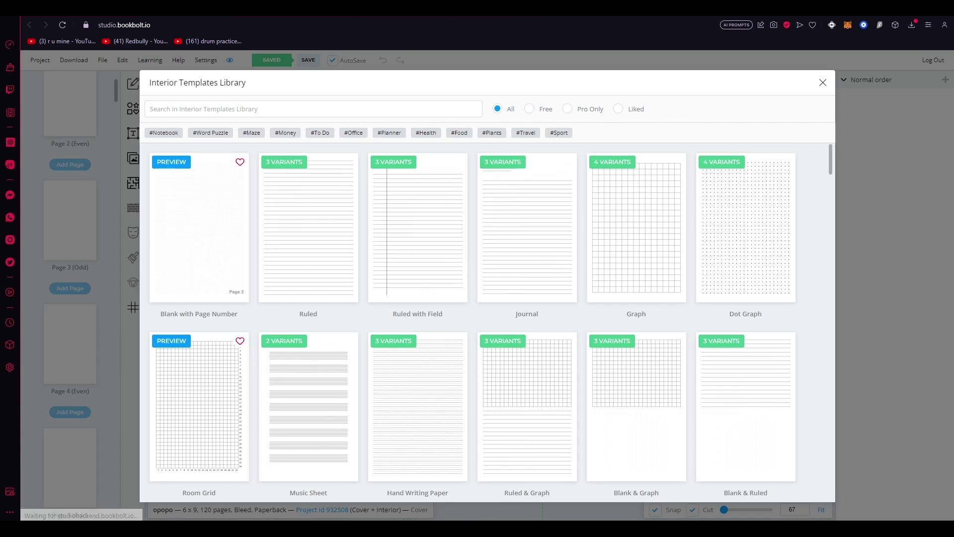
scroll(577, 241, "down", 6)
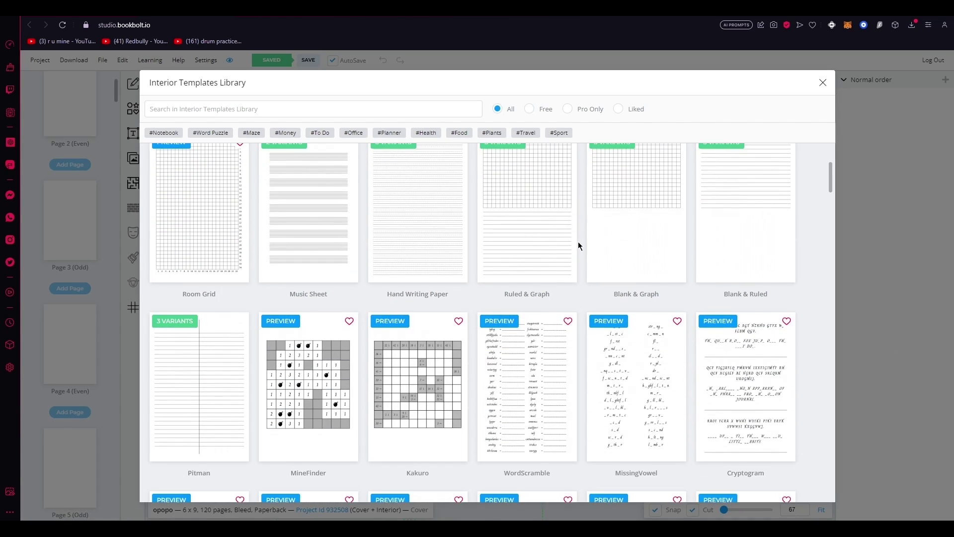
scroll(577, 241, "up", 6)
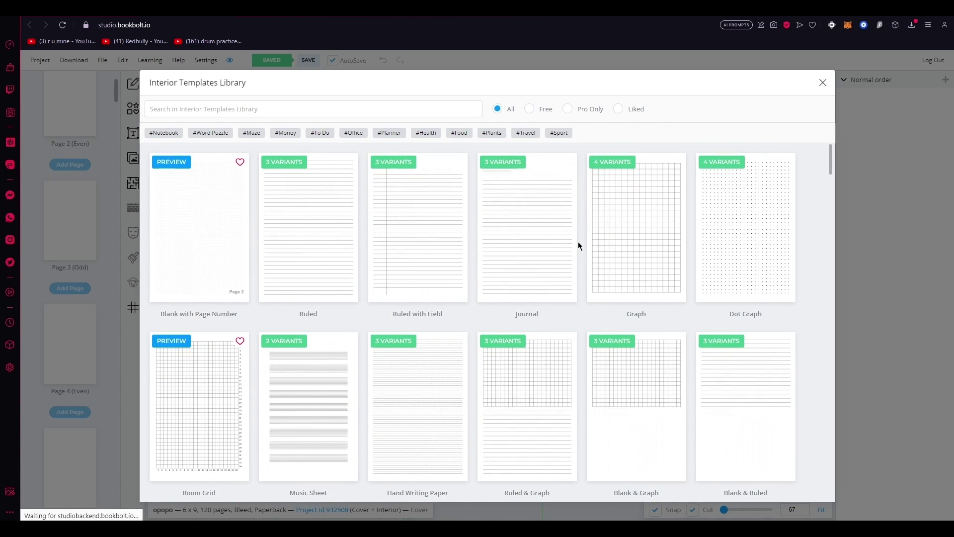
left_click(211, 224)
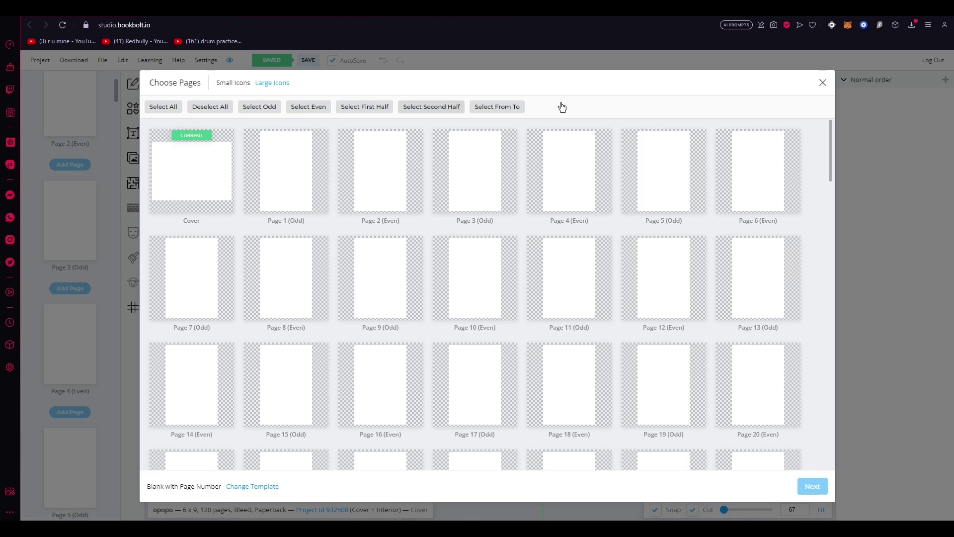
left_click(822, 83)
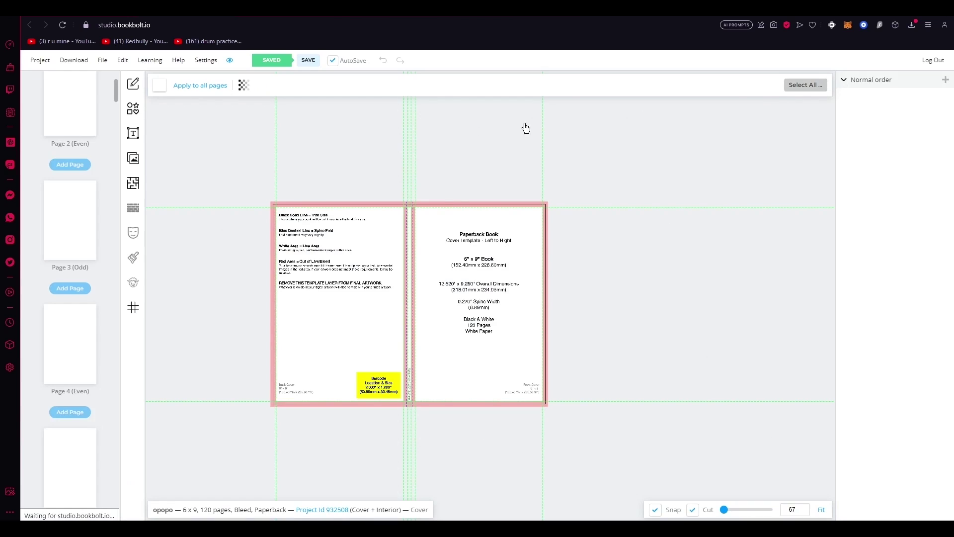
Apply the Wide Ruled template (0.343 in spacing, 2 px stroke) to Page 1.
left_click(133, 133)
left_click(134, 184)
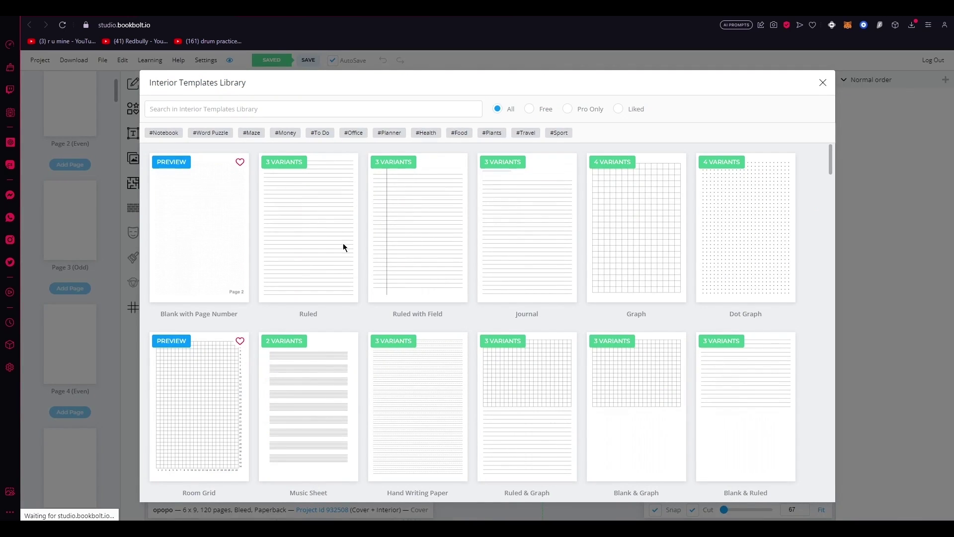
left_click(309, 245)
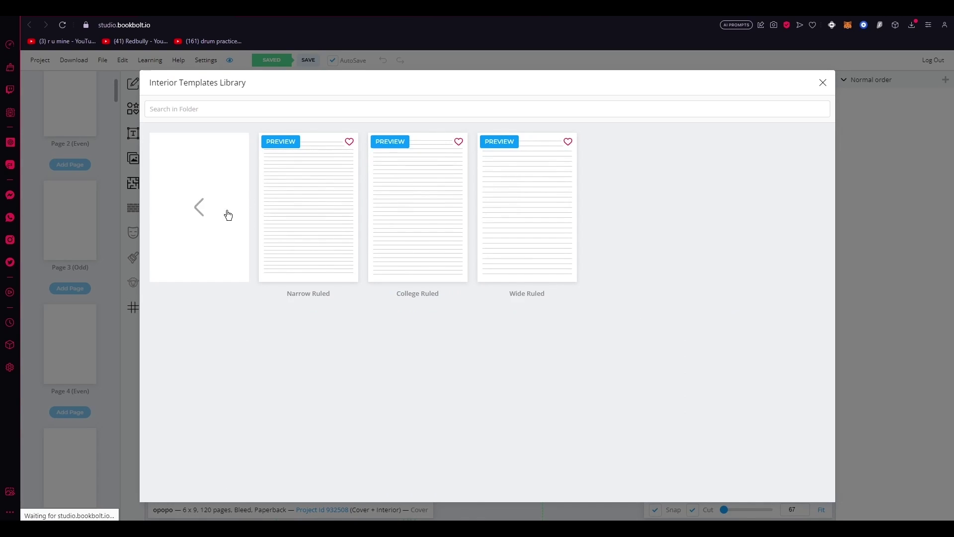
left_click(502, 220)
left_click(294, 177)
left_click(812, 486)
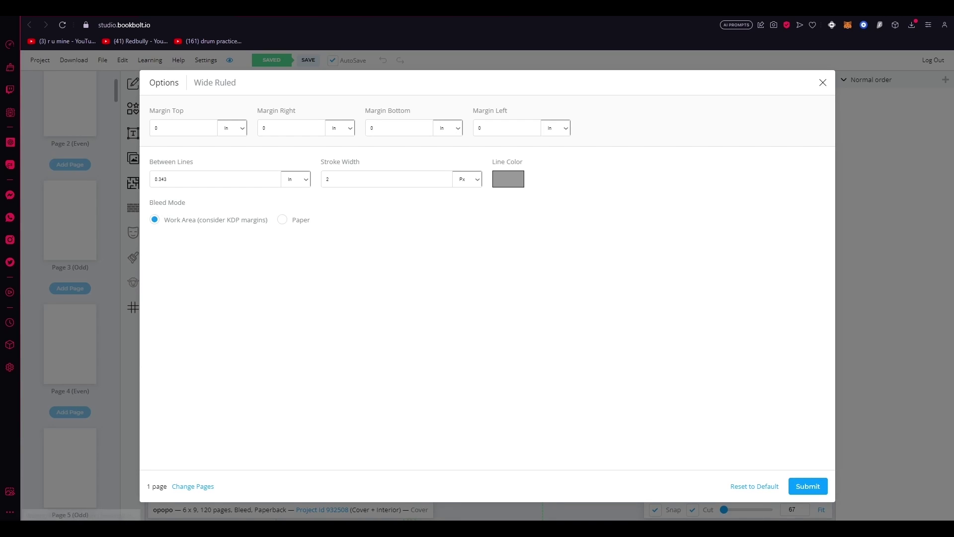
left_click(806, 486)
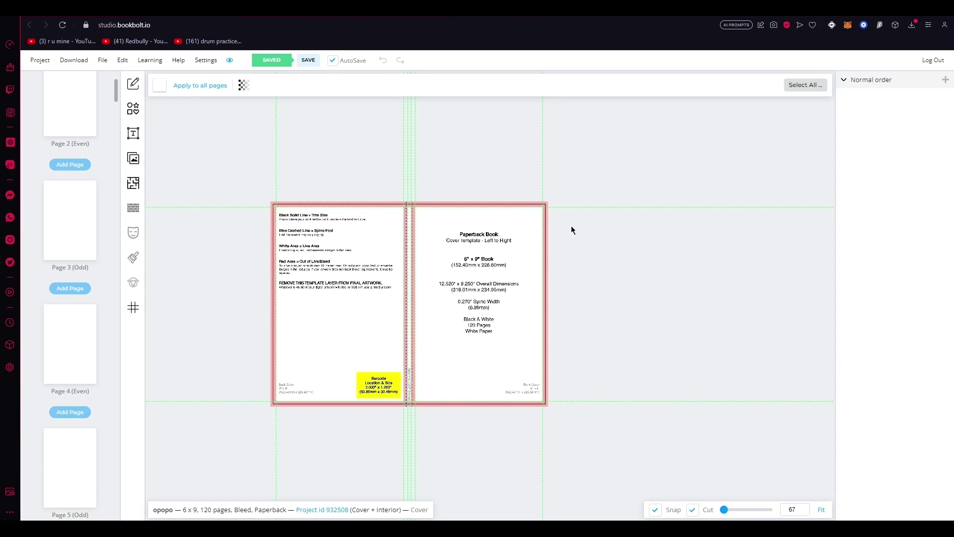
Switch the editor from Interior Page 3 to Page 1.
left_click(75, 228)
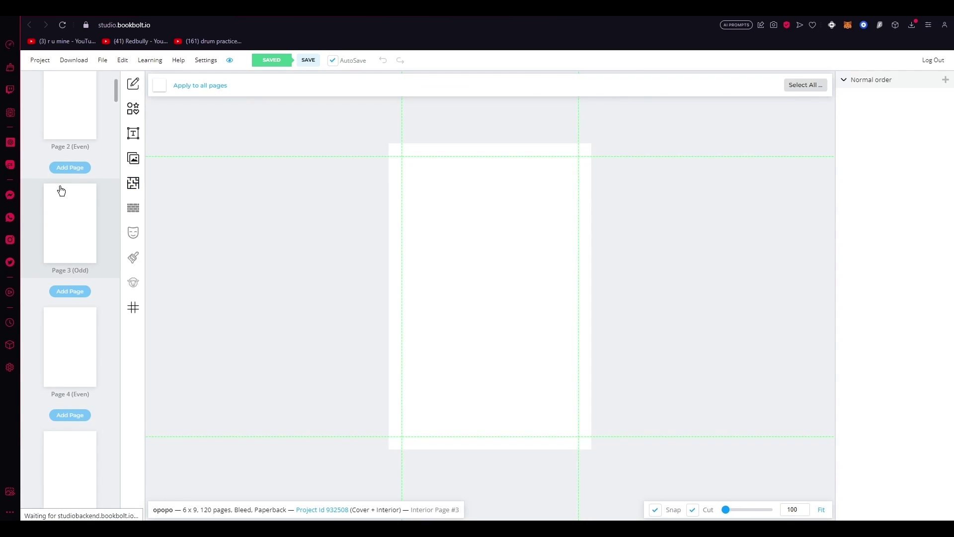
scroll(69, 179, "up", 4)
left_click(79, 168)
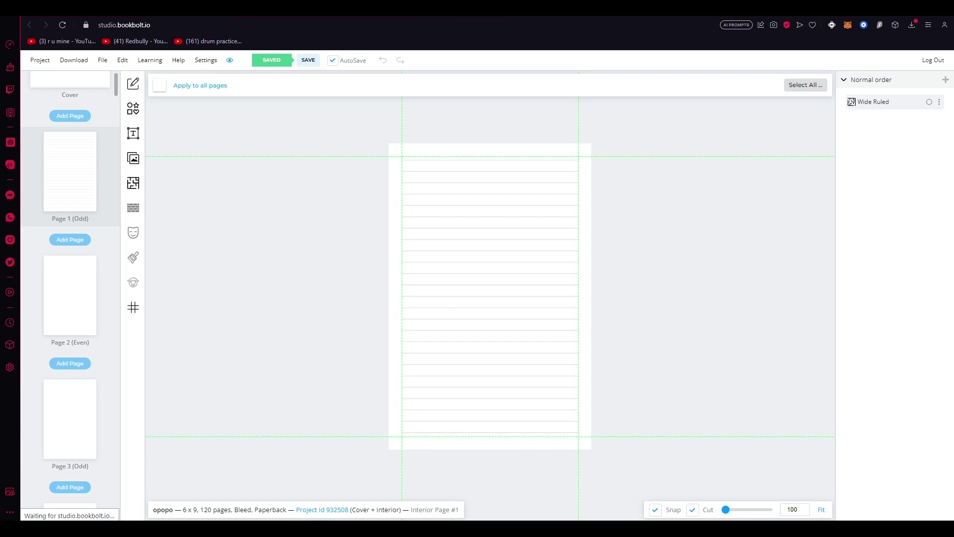
Try a black fill on the wide-ruled lines, then preview black as the paper colour.
left_click(470, 222)
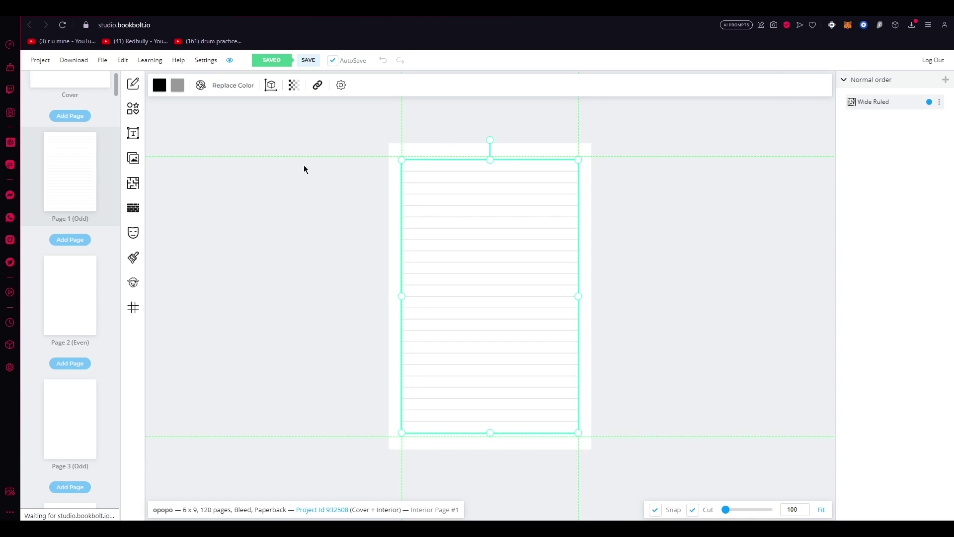
left_click(159, 85)
left_click(164, 166)
left_click_drag(165, 219, 279, 254)
left_click(356, 244)
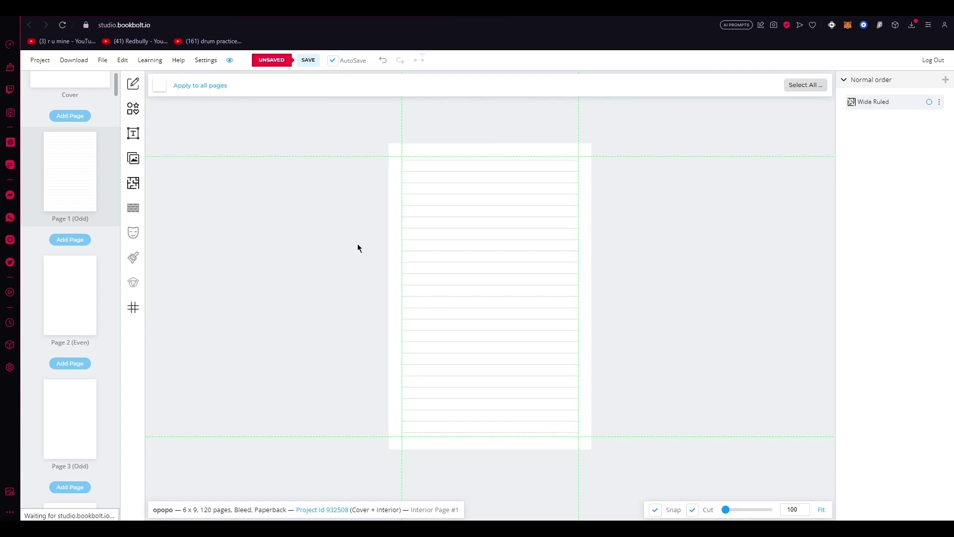
left_click(159, 85)
Confirm #000000 black paper for Page 1 and adjust the ruled lines' colour.
mouse_move(226, 242)
left_mouse_down()
mouse_move(241, 203)
mouse_move(280, 253)
left_mouse_up()
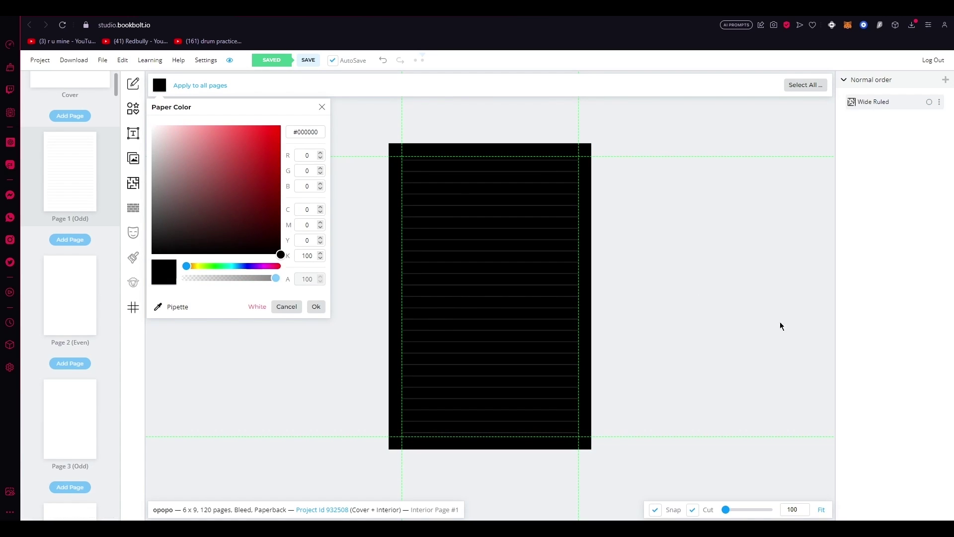
left_click(479, 258)
left_click(159, 85)
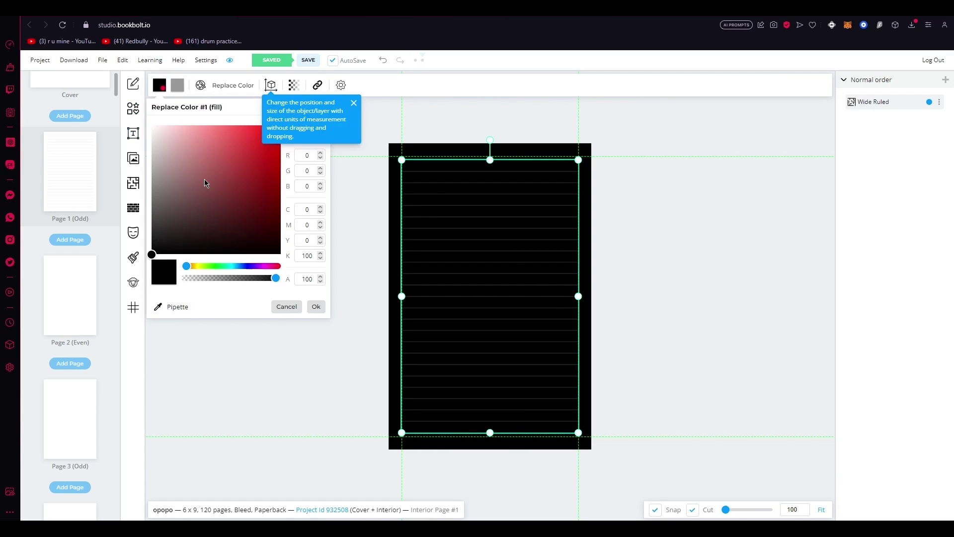
left_click(202, 159)
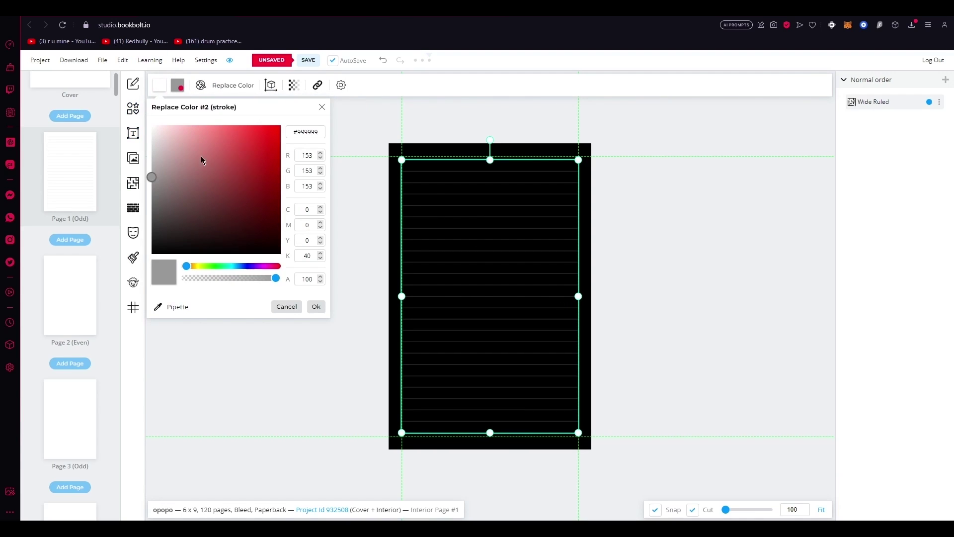
left_click_drag(202, 160, 106, 140)
left_click(365, 193)
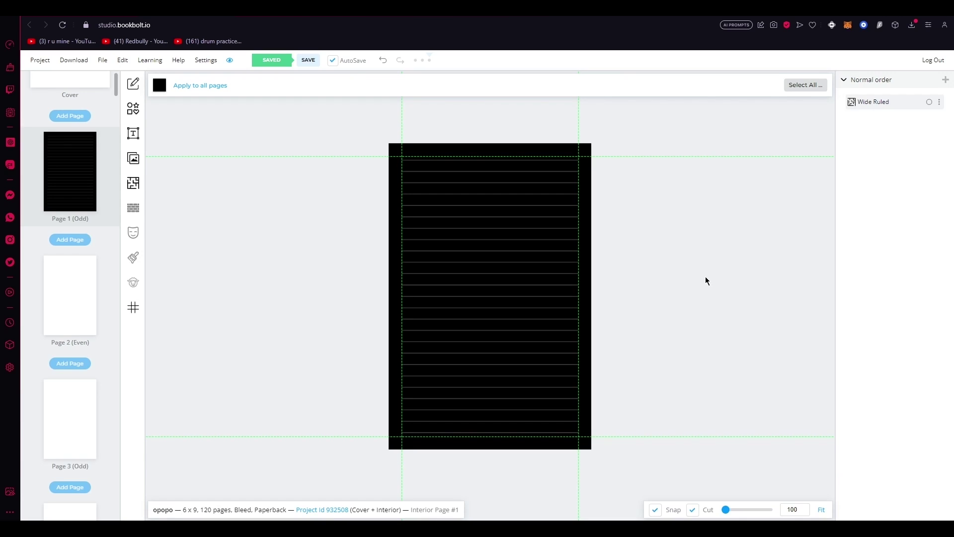
Try 23% opacity on the ruled lines, then restore them to 100%.
left_click(526, 299)
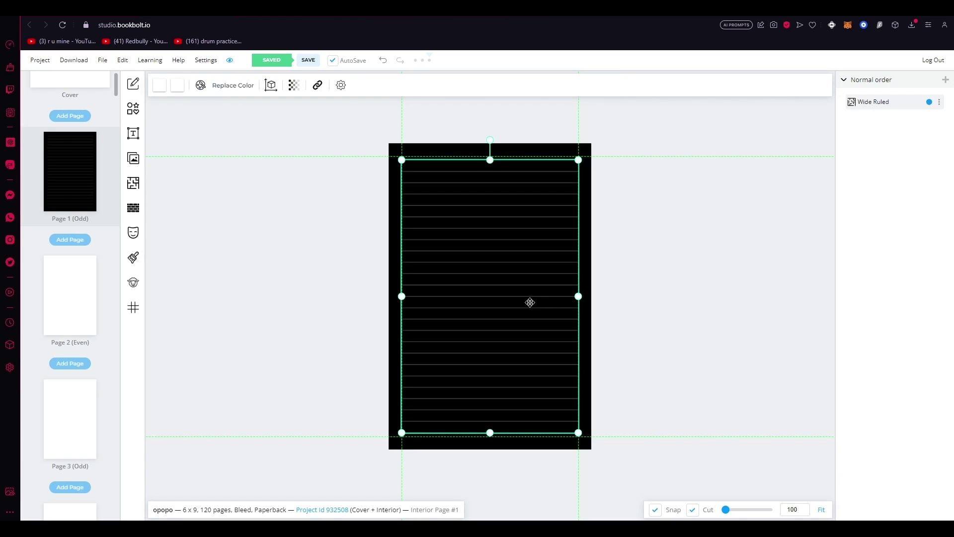
left_click(300, 89)
left_click_drag(362, 127, 563, 152)
left_click(692, 190)
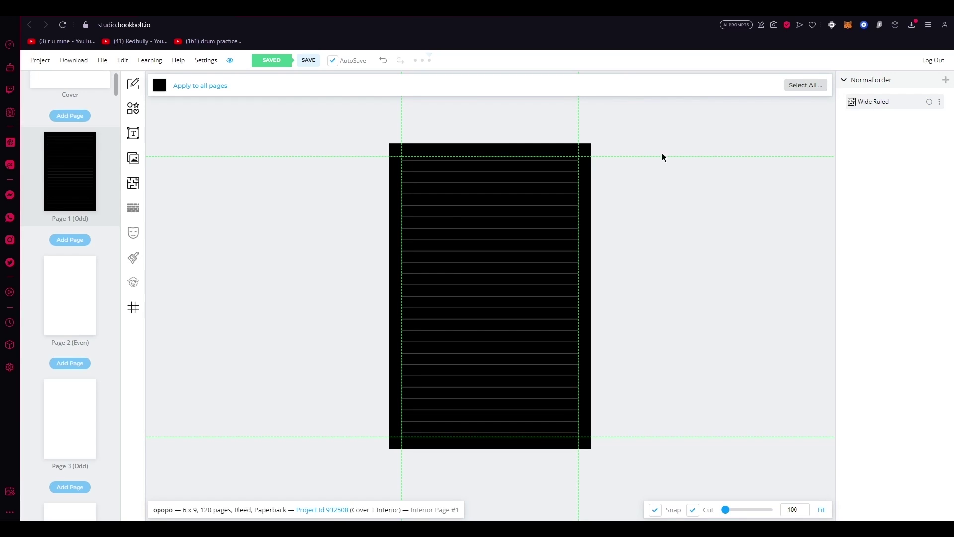
Add a white Heading text element and move it up near the top of Page 1.
left_click(134, 134)
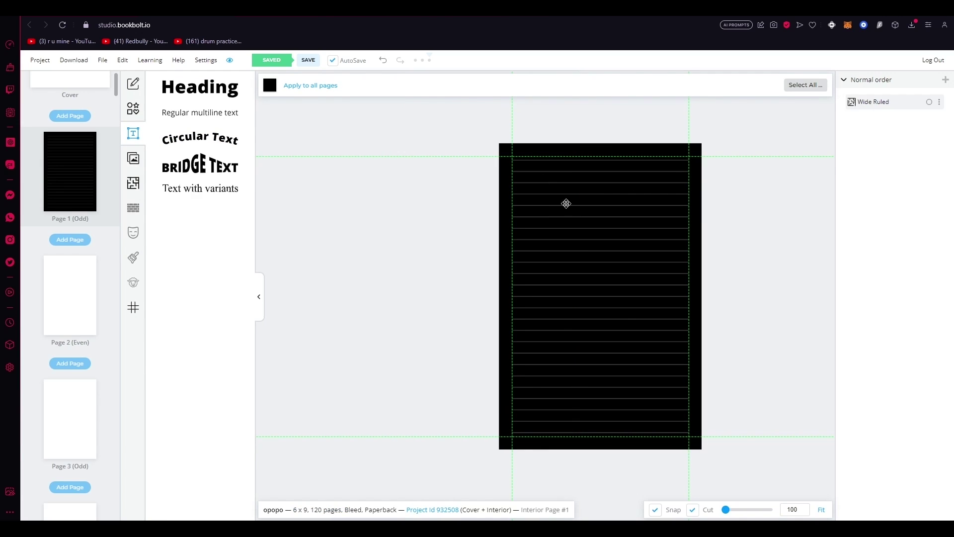
left_click(200, 87)
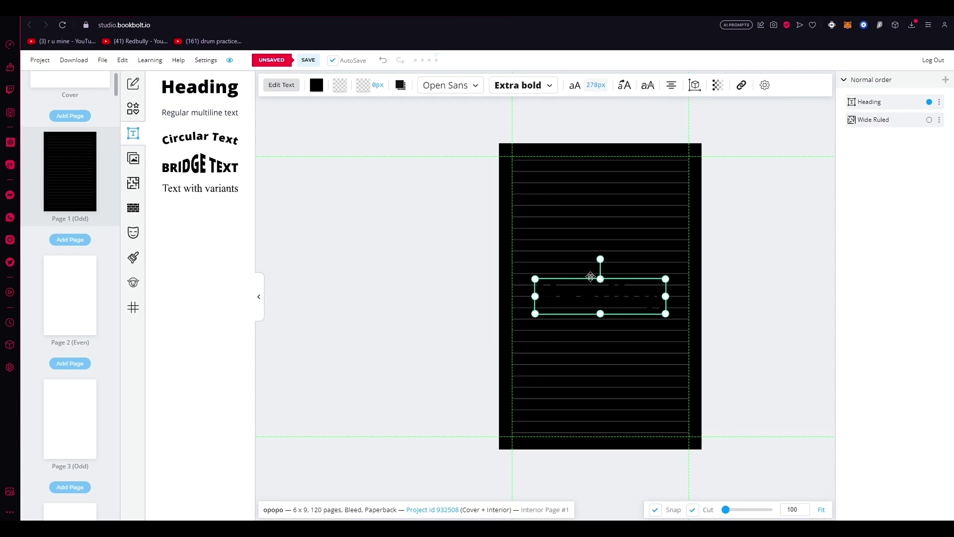
left_click(316, 85)
left_click(309, 124)
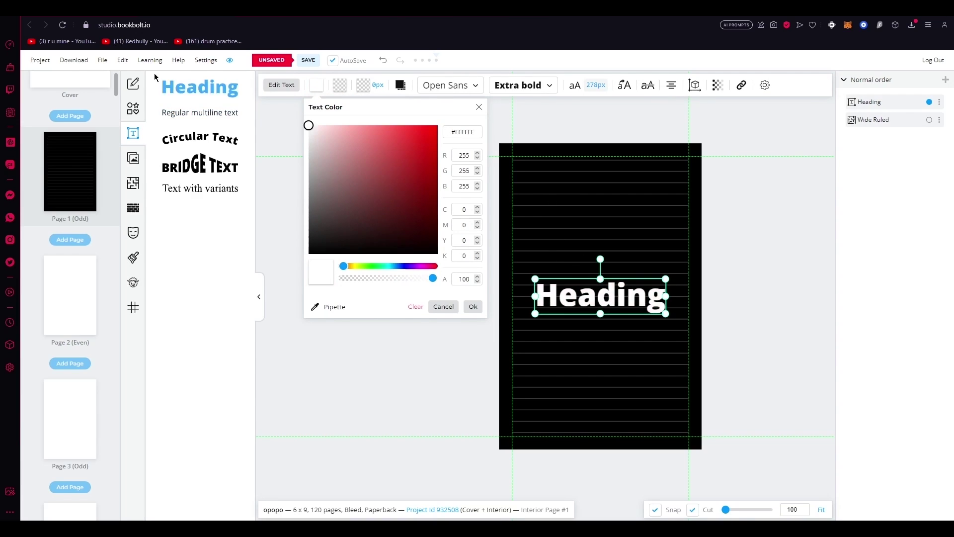
left_click(386, 333)
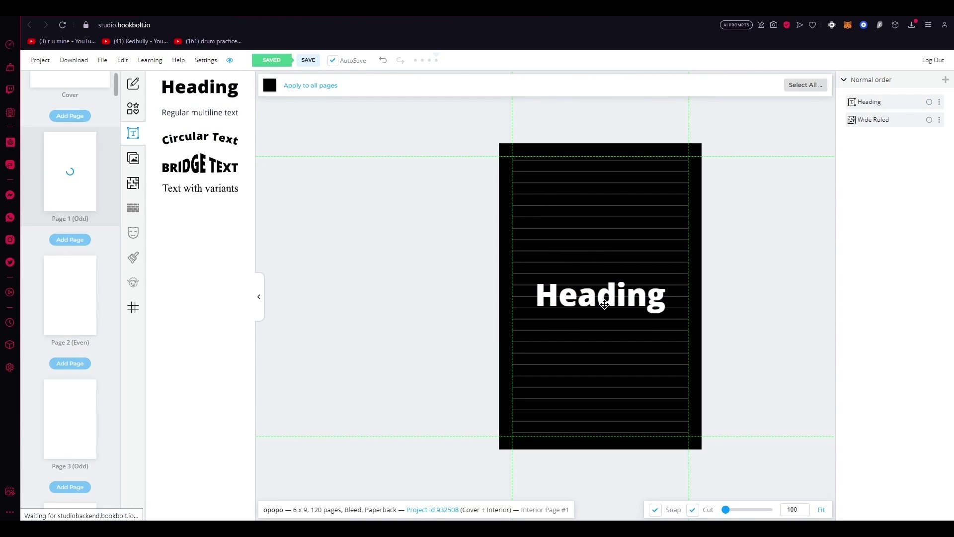
left_click_drag(605, 304, 605, 197)
Replace the 'Heading' text with 'europe'.
double_click(641, 189)
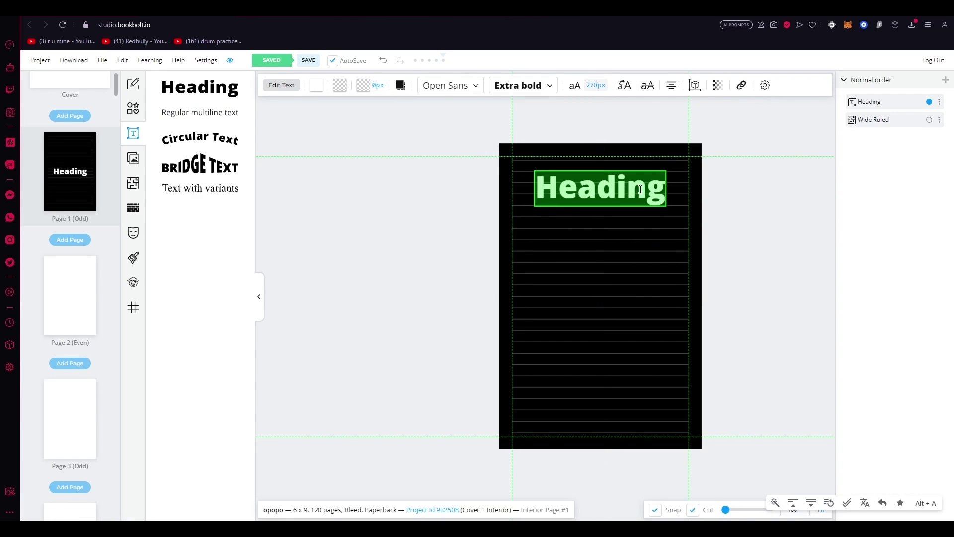
type("eur")
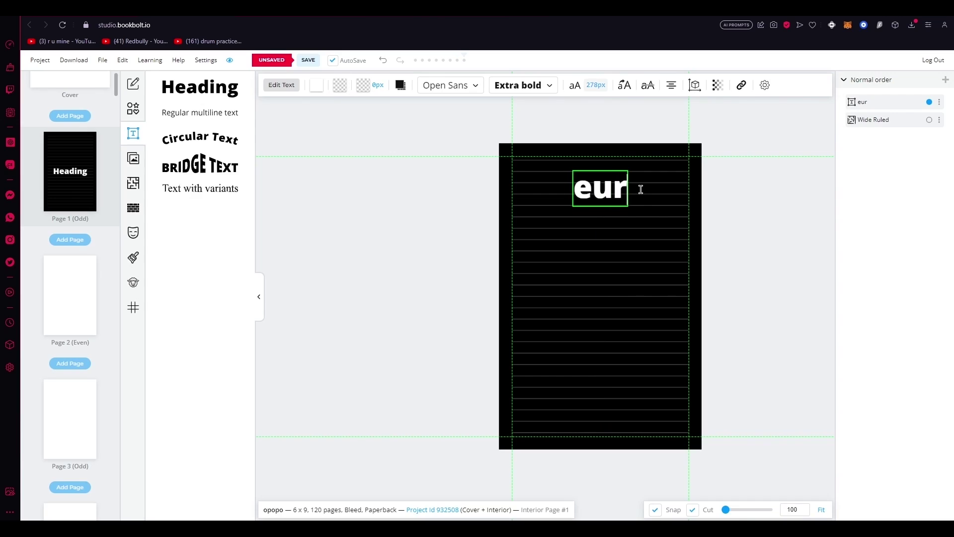
type("ope")
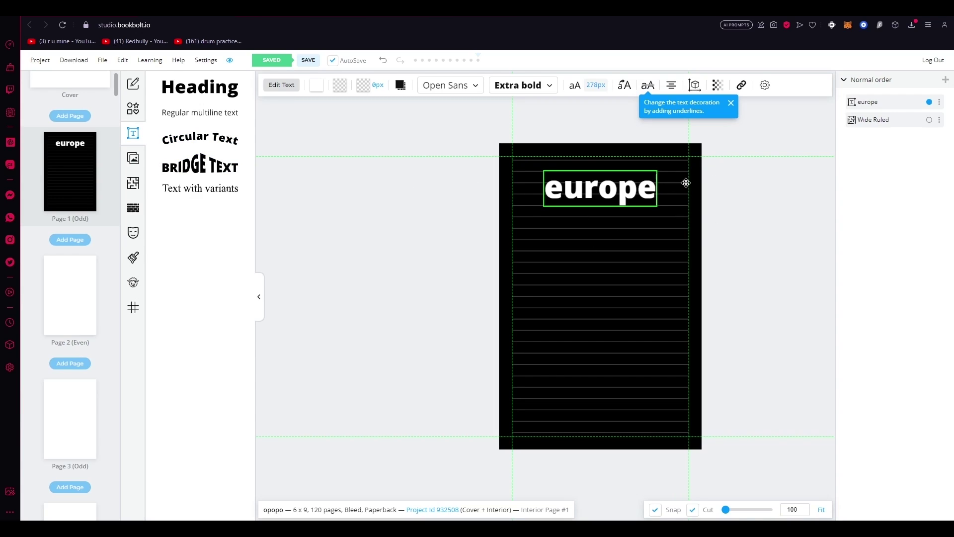
Search Pixabay for 'rome' and place the Tiber and St Peter's photo on Page 1.
left_click(138, 166)
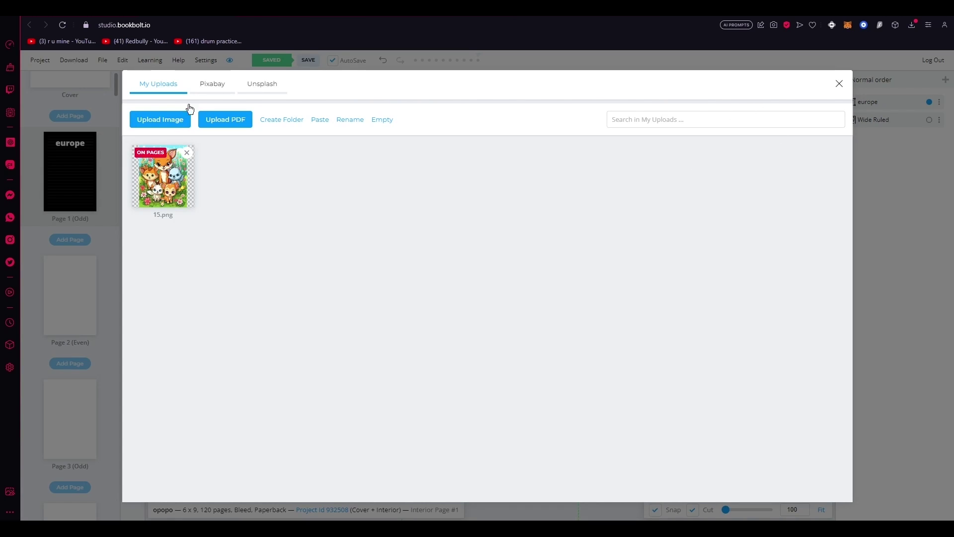
left_click(221, 93)
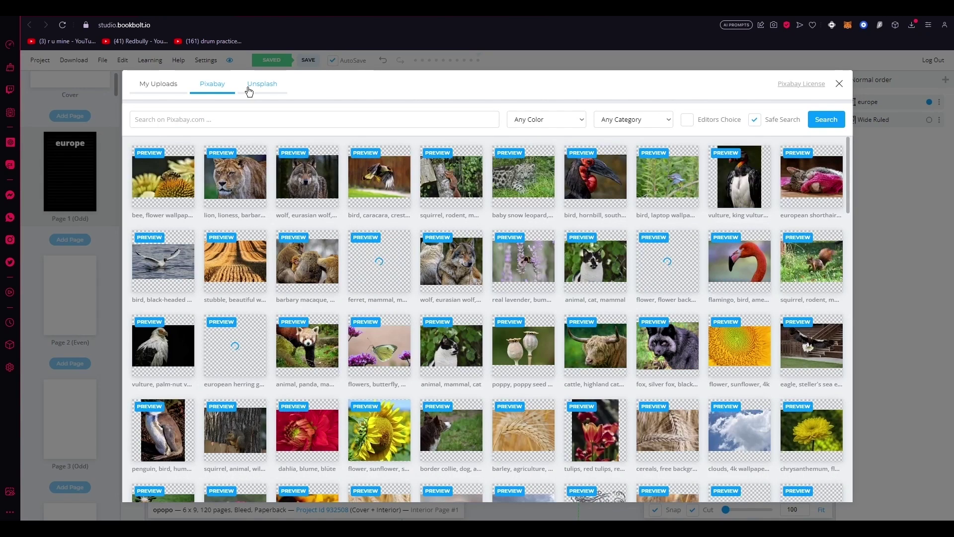
left_click(246, 121)
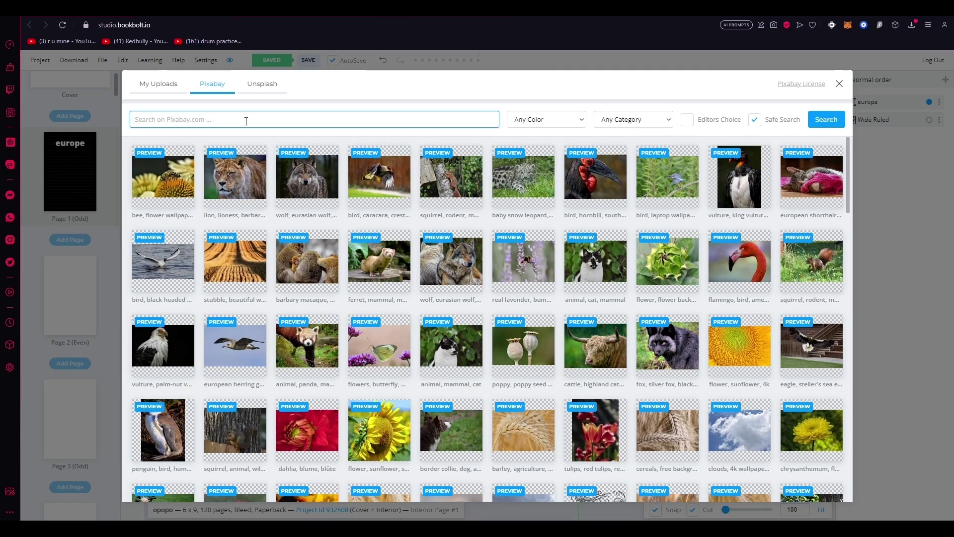
type("rome")
key("Return")
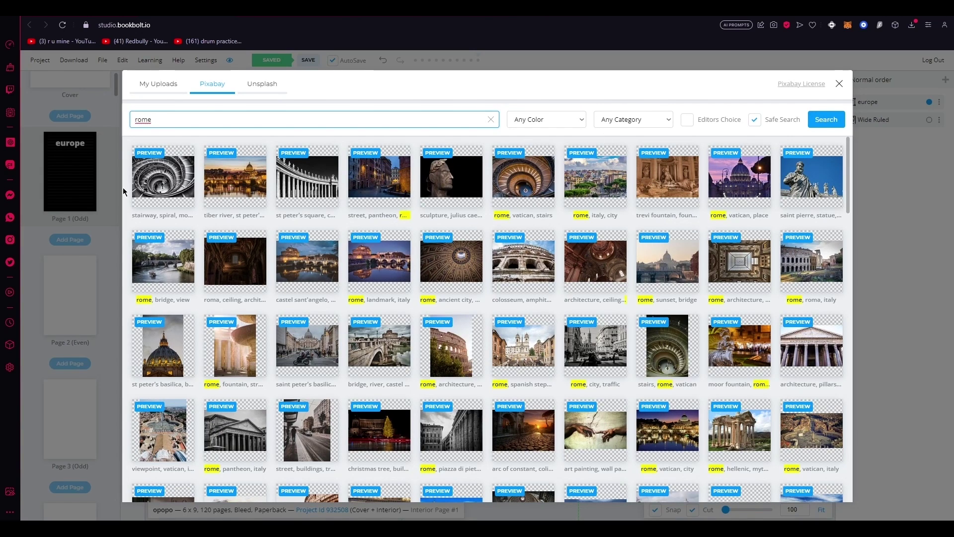
key("Return")
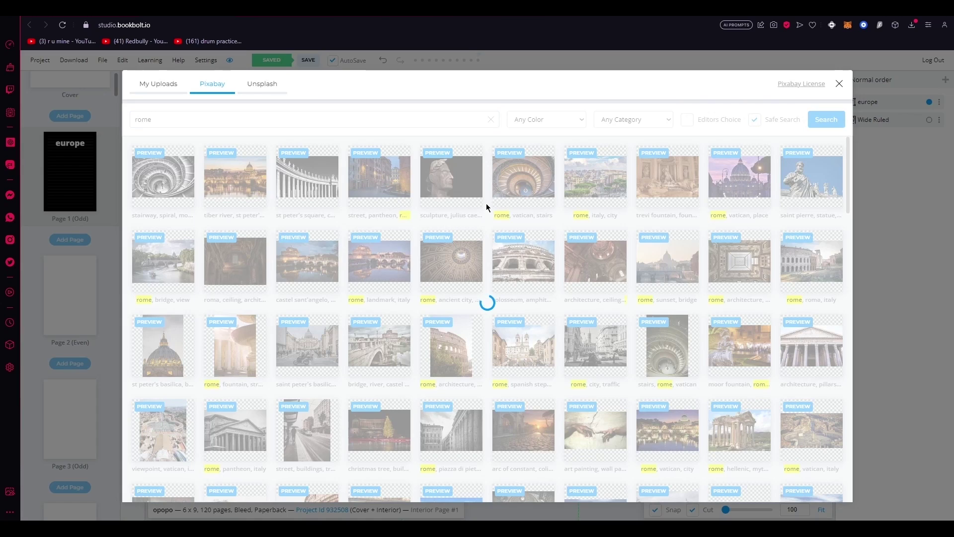
key("Escape")
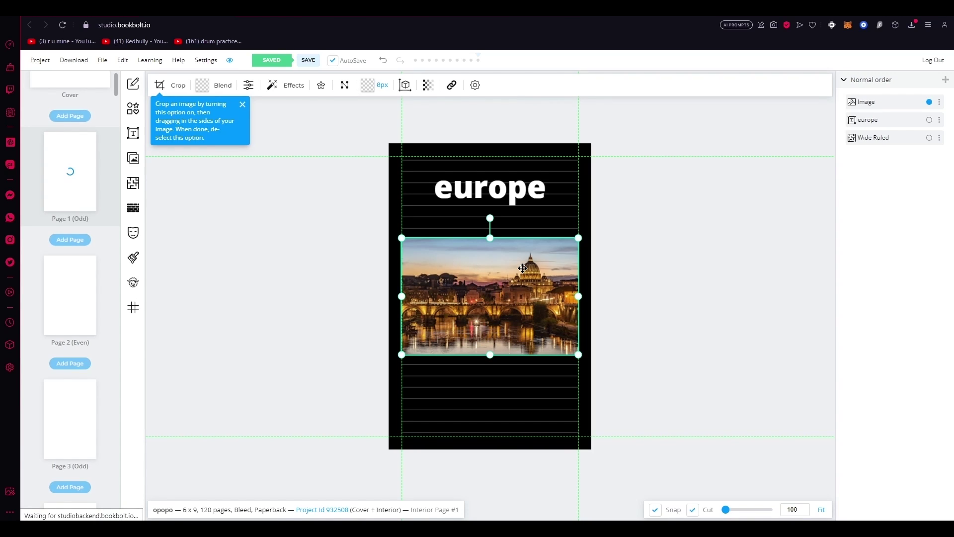
Nudge the Rome photo down and right, shrink it, and deselect it.
left_click_drag(482, 287, 486, 294)
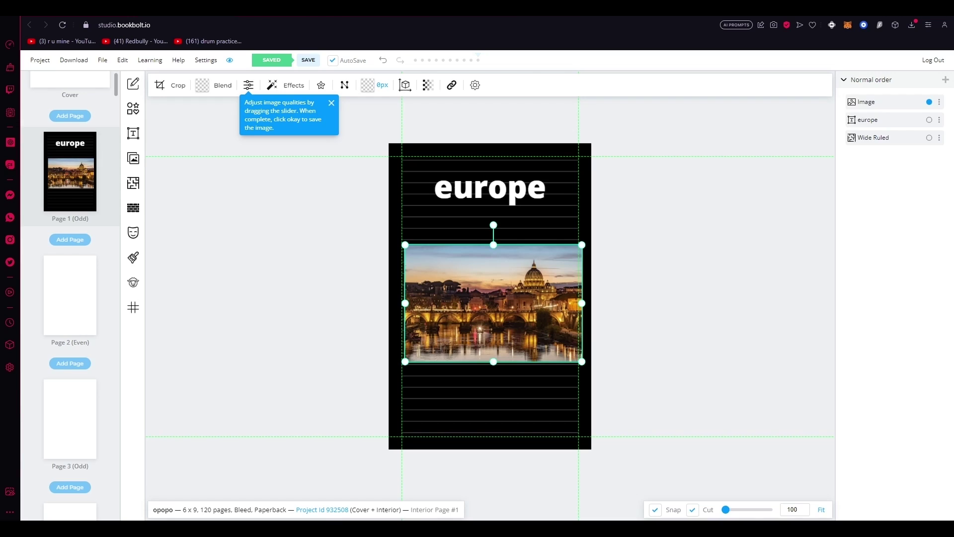
left_click_drag(579, 241, 545, 261)
left_click(766, 252)
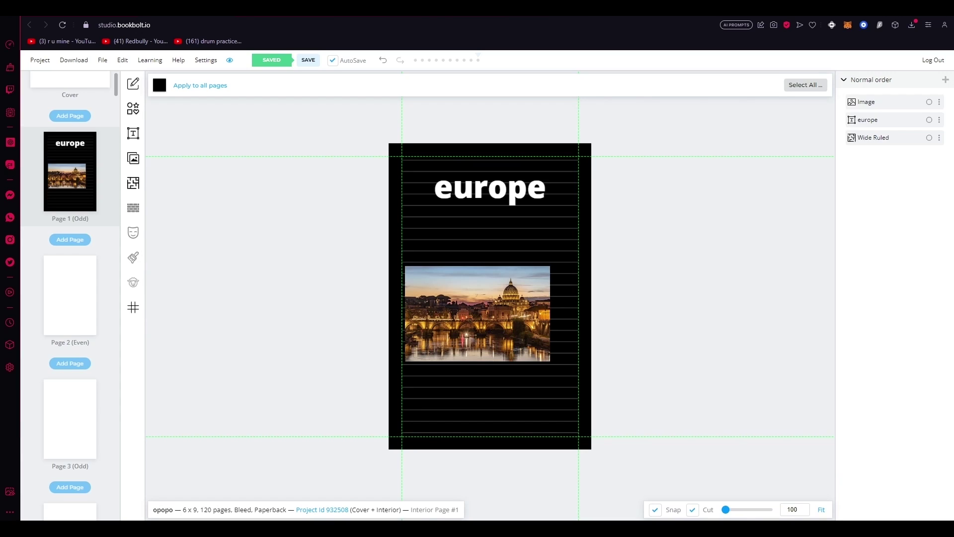
Lower the Rome photo's opacity to 58 so the ruled lines show through.
left_click(403, 283)
left_click(409, 293)
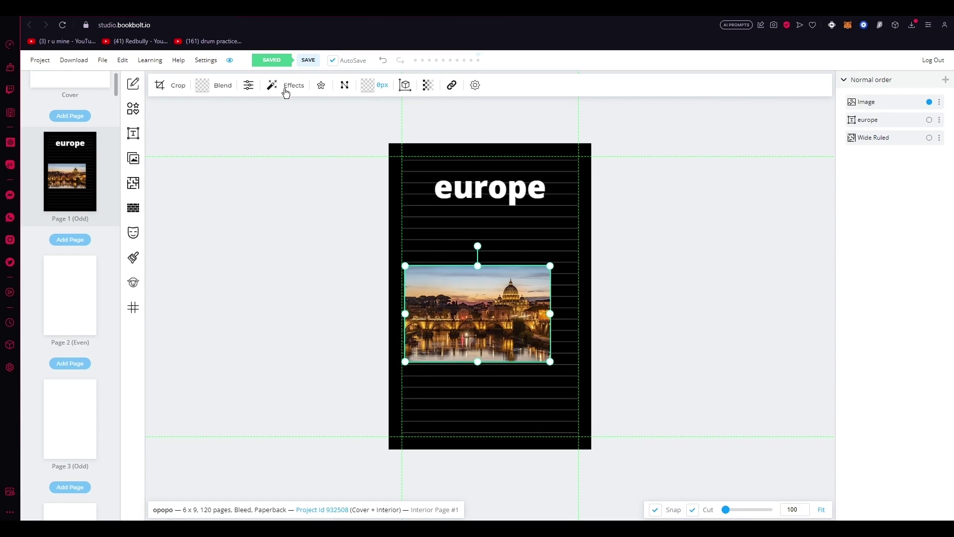
left_click(428, 85)
left_click_drag(497, 127, 468, 127)
left_click(609, 155)
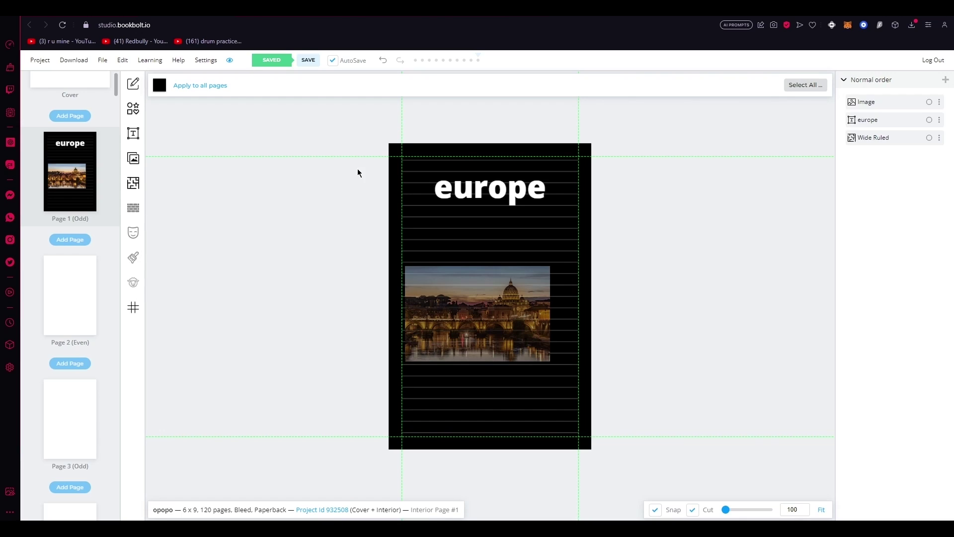
After browsing the menus, download the current project as a CMYK (Printed Books) zip.
left_click(43, 61)
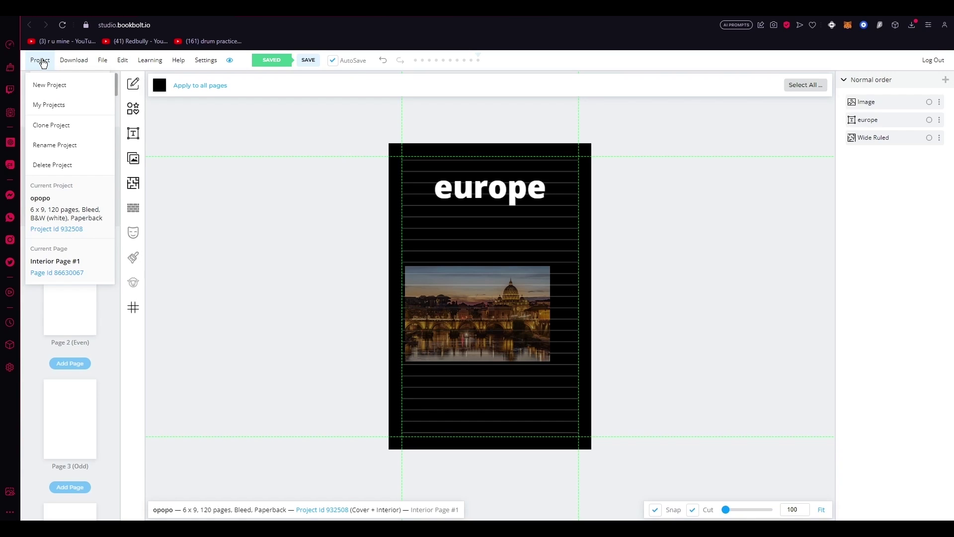
left_click(71, 60)
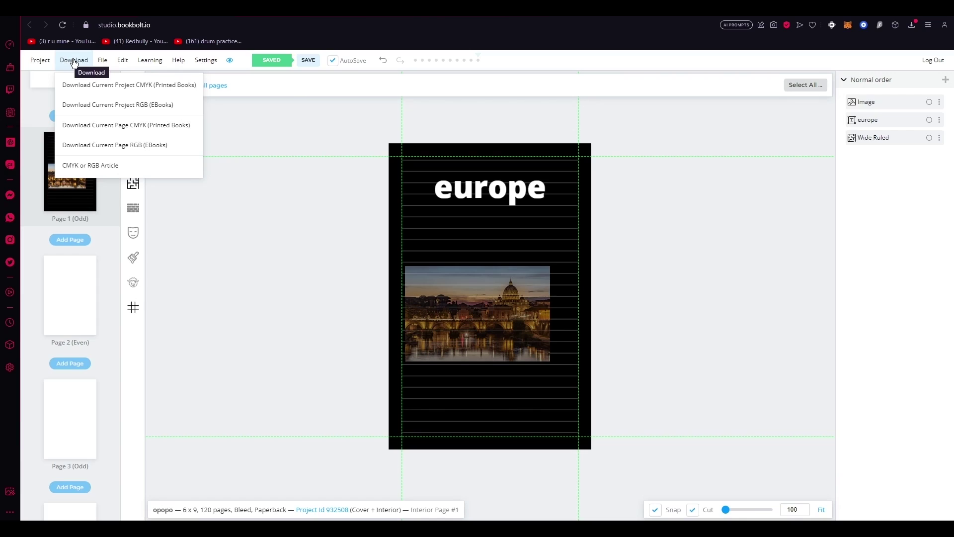
left_click(99, 62)
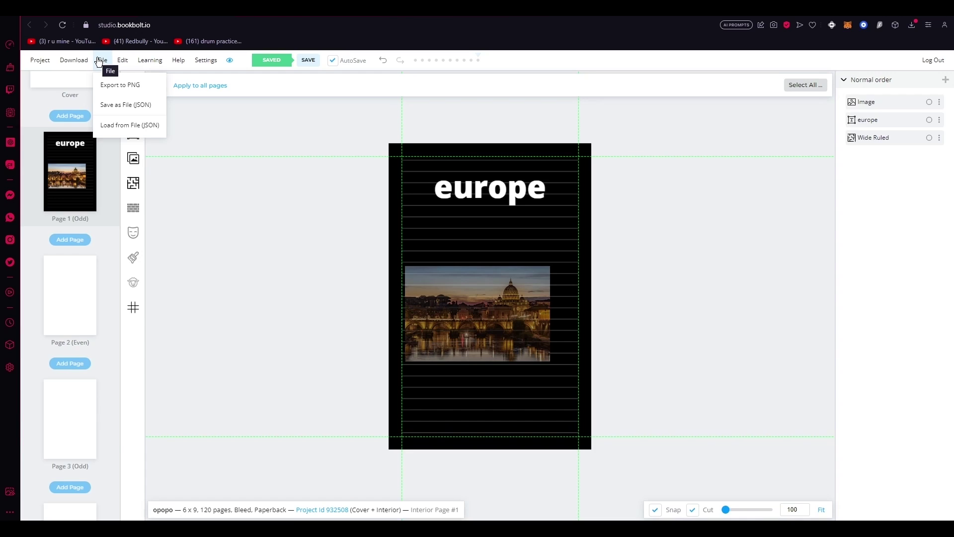
left_click(149, 60)
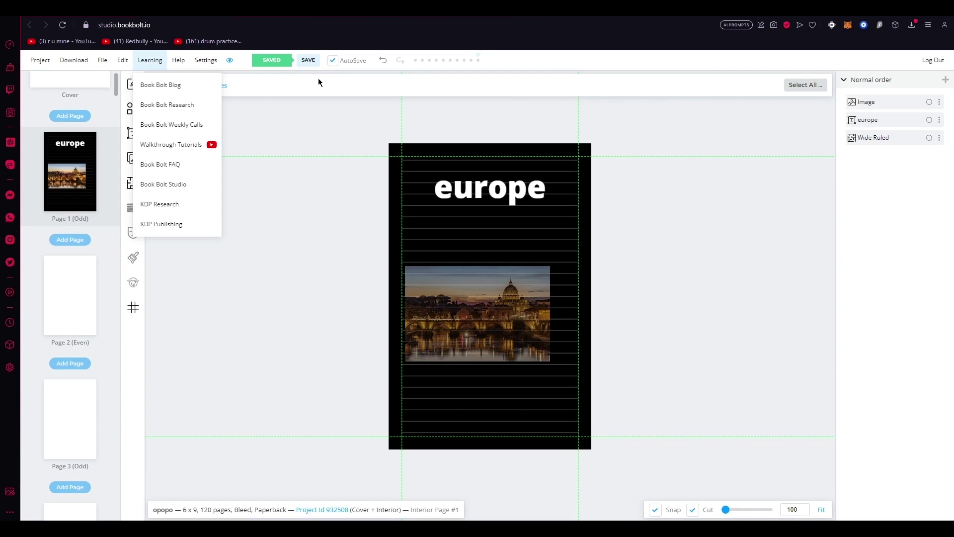
left_click(72, 61)
left_click(159, 91)
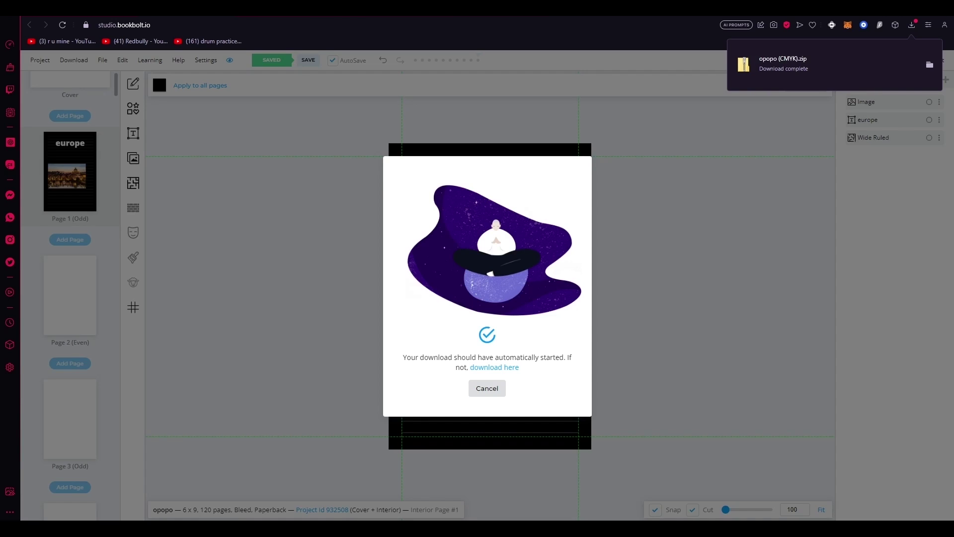
Search 'amazon kdp' in a new tab and open the Kindle Direct Publishing site.
left_click(248, 16)
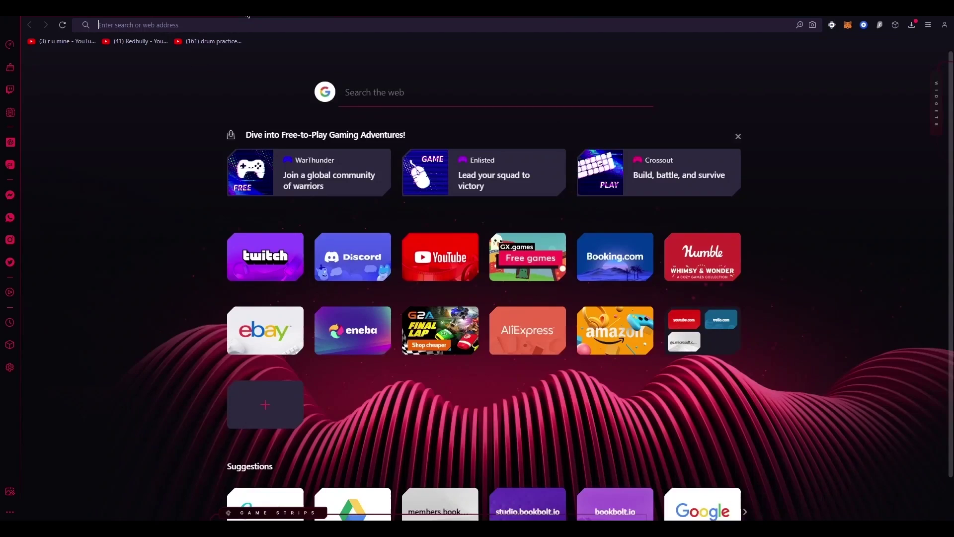
type("amazon kdp")
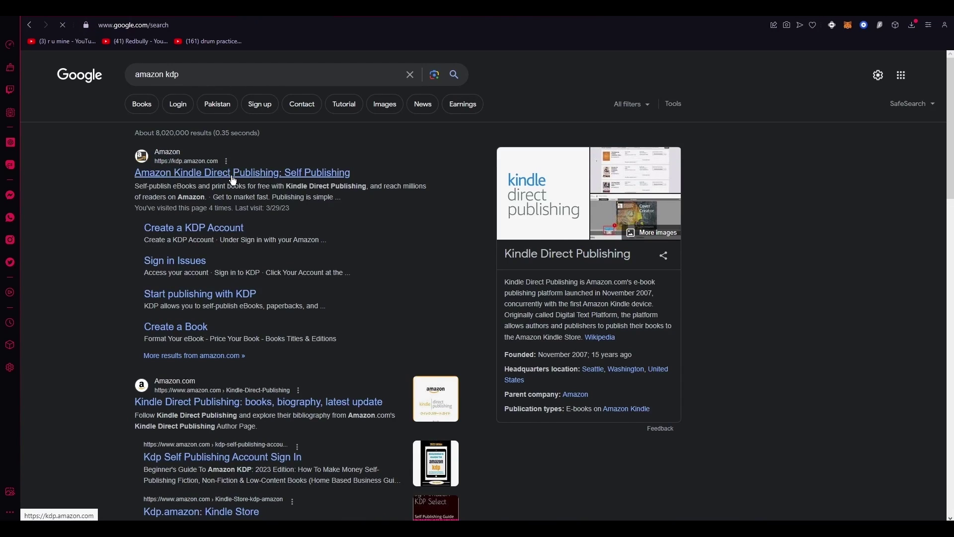
left_click(234, 174)
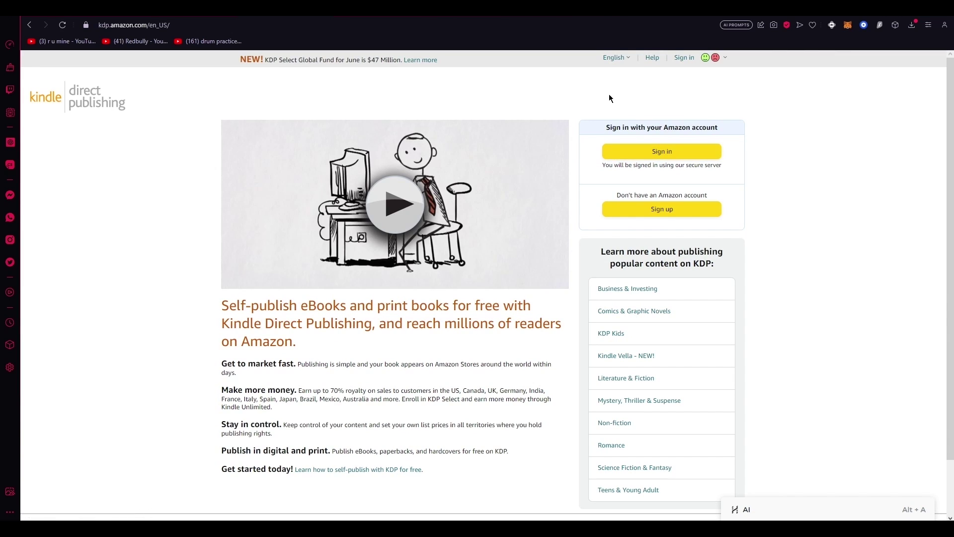
Scroll through the KDP home page to review its sign-in and sign-up options.
scroll(689, 169, "down", 3)
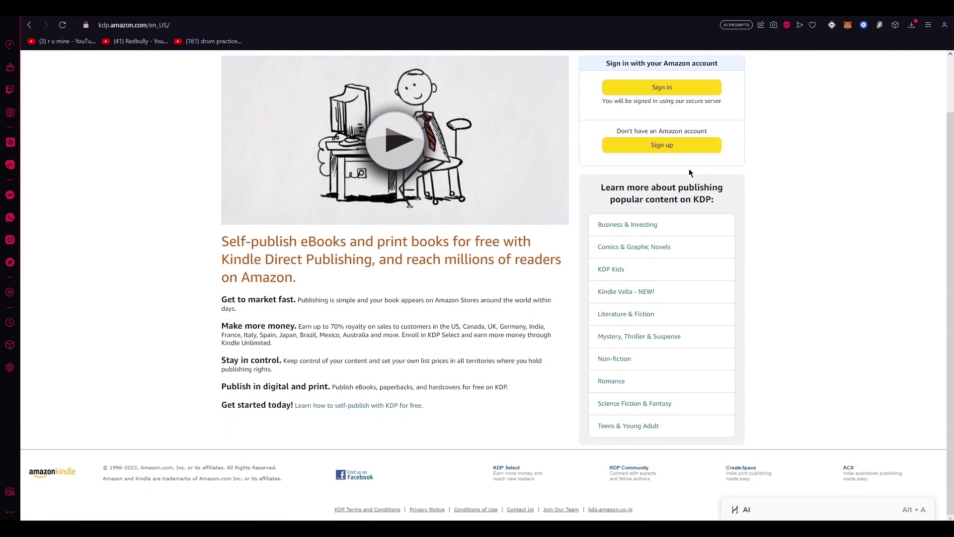
scroll(690, 171, "up", 3)
scroll(800, 273, "down", 2)
scroll(809, 265, "up", 1)
scroll(824, 248, "down", 1)
scroll(653, 256, "up", 2)
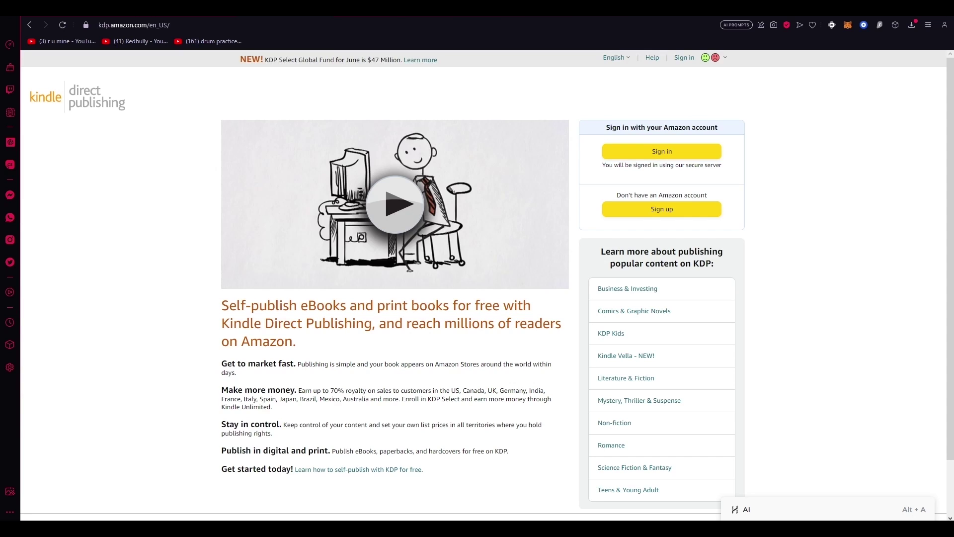
scroll(795, 219, "down", 2)
scroll(768, 218, "up", 1)
scroll(769, 217, "down", 1)
scroll(908, 225, "up", 2)
scroll(807, 223, "down", 2)
scroll(807, 222, "up", 2)
scroll(807, 240, "down", 1)
scroll(807, 240, "up", 1)
scroll(809, 240, "down", 2)
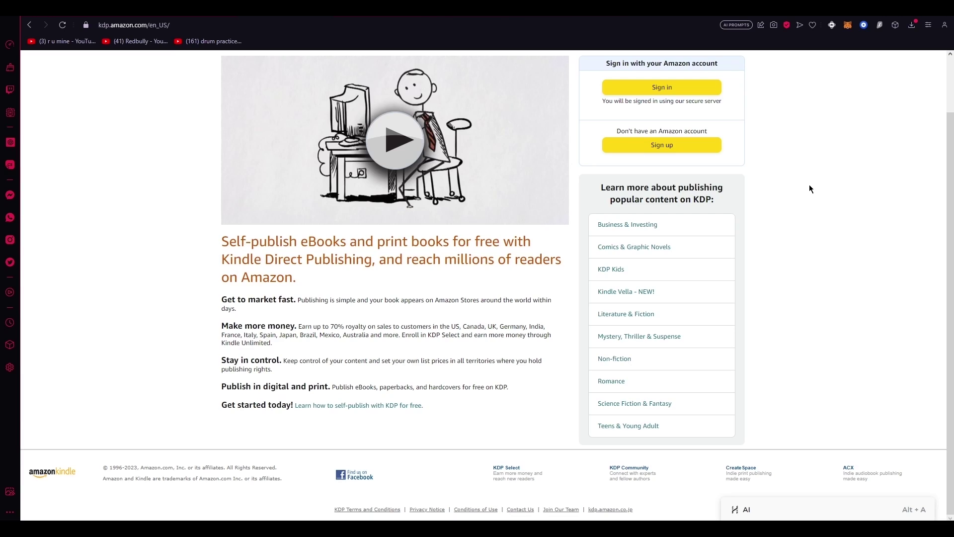
scroll(811, 185, "up", 2)
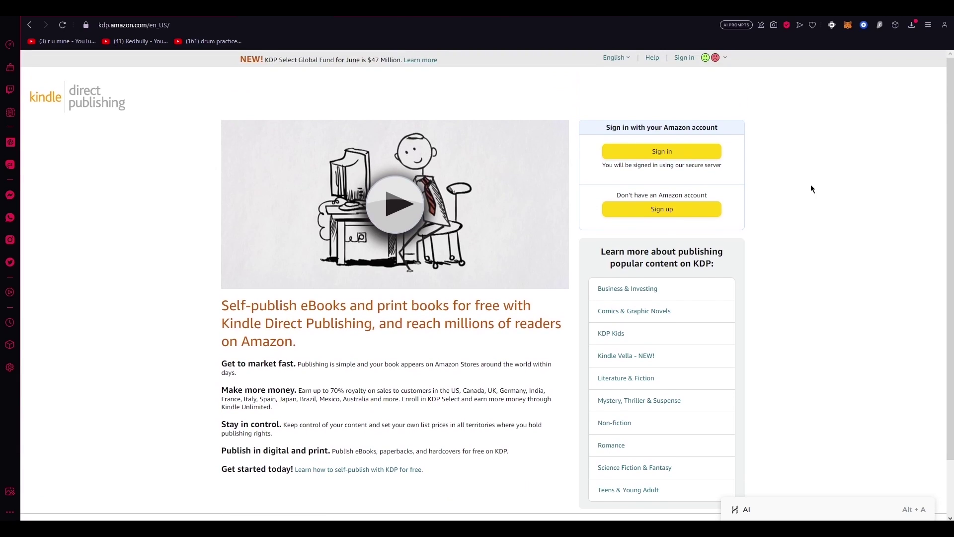